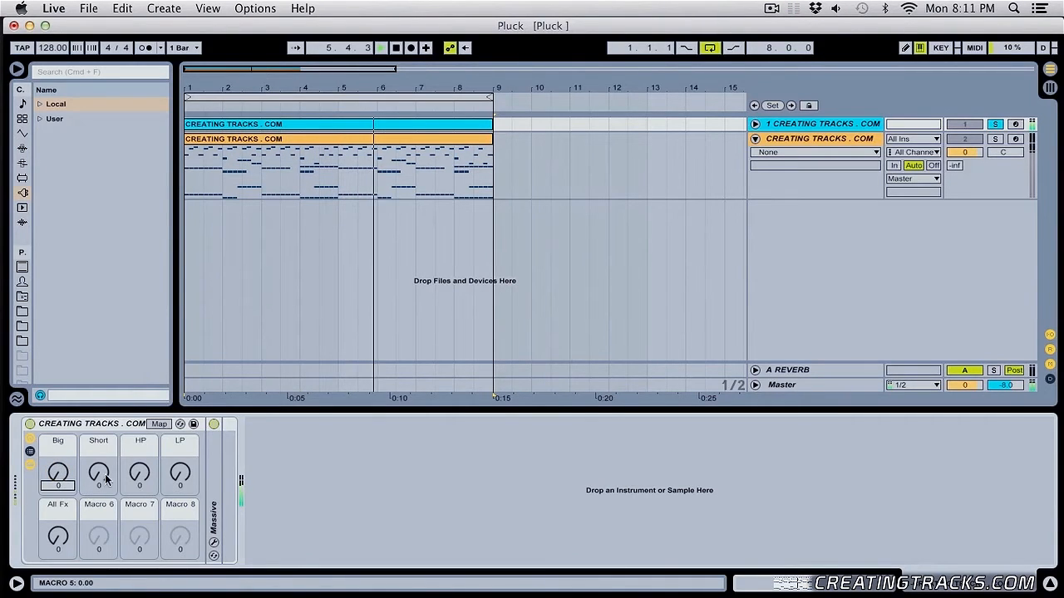
- Audition the finished pluck by sweeping the rack's Big, Short, HP and LP macros during playback
{"action": "mouse_move", "coordinate": [105, 475]}
{"action": "left_mouse_down"}
{"action": "mouse_move", "coordinate": [105, 392]}
{"action": "mouse_move", "coordinate": [105, 475]}
{"action": "left_mouse_up"}
{"action": "mouse_move", "coordinate": [63, 539]}
{"action": "left_mouse_down"}
{"action": "mouse_move", "coordinate": [64, 430]}
{"action": "mouse_move", "coordinate": [63, 536]}
{"action": "left_mouse_up"}
{"action": "left_click_drag", "start_coordinate": [59, 473], "coordinate": [58, 386]}
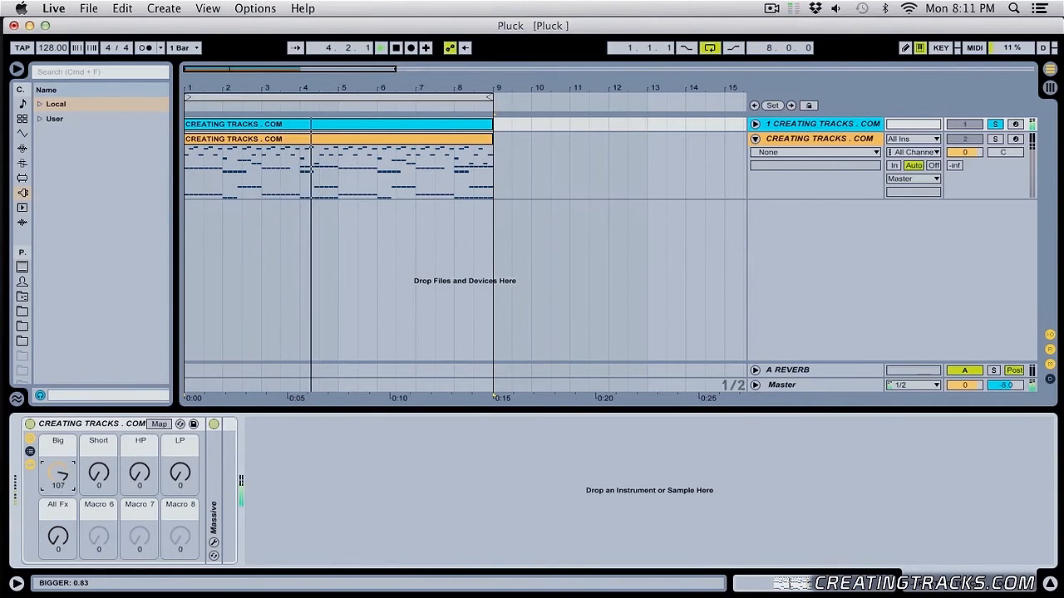
{"action": "left_click_drag", "start_coordinate": [140, 473], "coordinate": [181, 423]}
{"action": "left_click", "coordinate": [180, 480]}
{"action": "left_click_drag", "start_coordinate": [59, 474], "coordinate": [58, 562]}
{"action": "left_click_drag", "start_coordinate": [106, 468], "coordinate": [106, 412]}
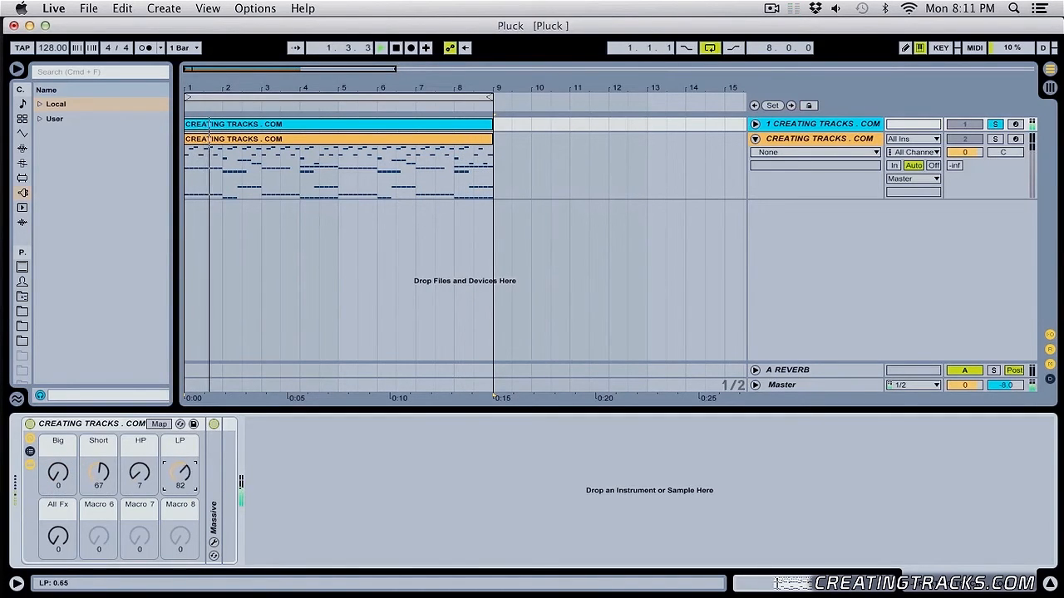
{"action": "left_click_drag", "start_coordinate": [180, 473], "coordinate": [180, 530]}
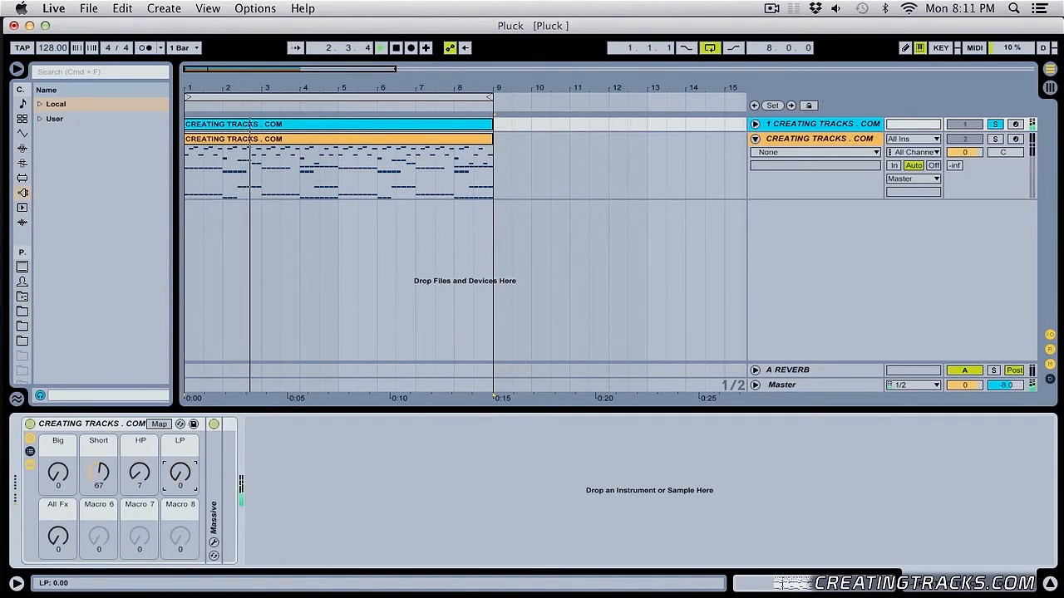
{"action": "left_click_drag", "start_coordinate": [98, 472], "coordinate": [98, 528]}
{"action": "key", "text": "space"}
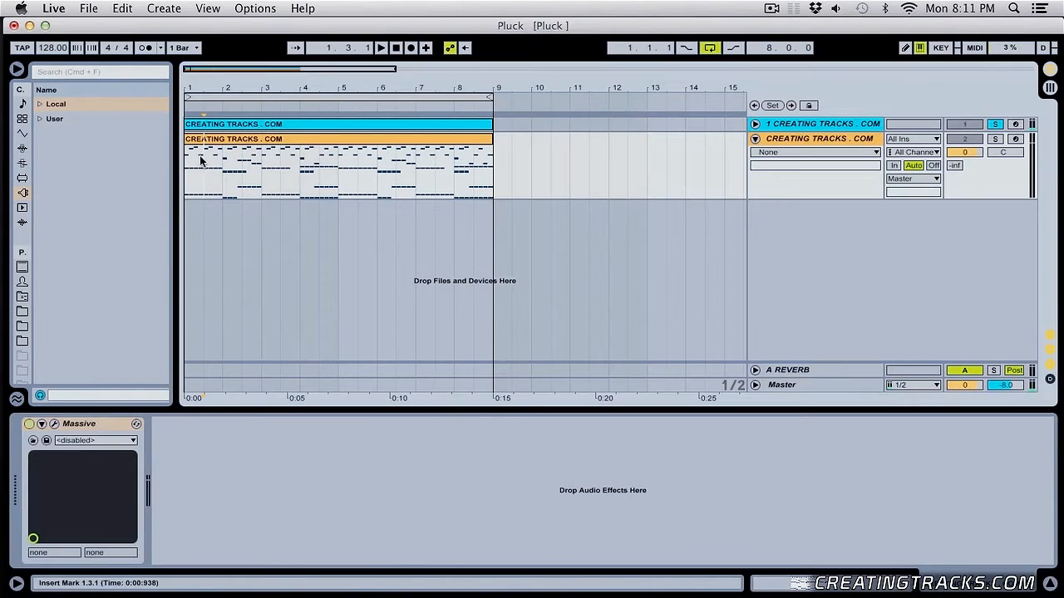
- Solo the second CREATING TRACKS . COM track and open its Massive synth with a new, empty sound
{"action": "left_click", "coordinate": [995, 138]}
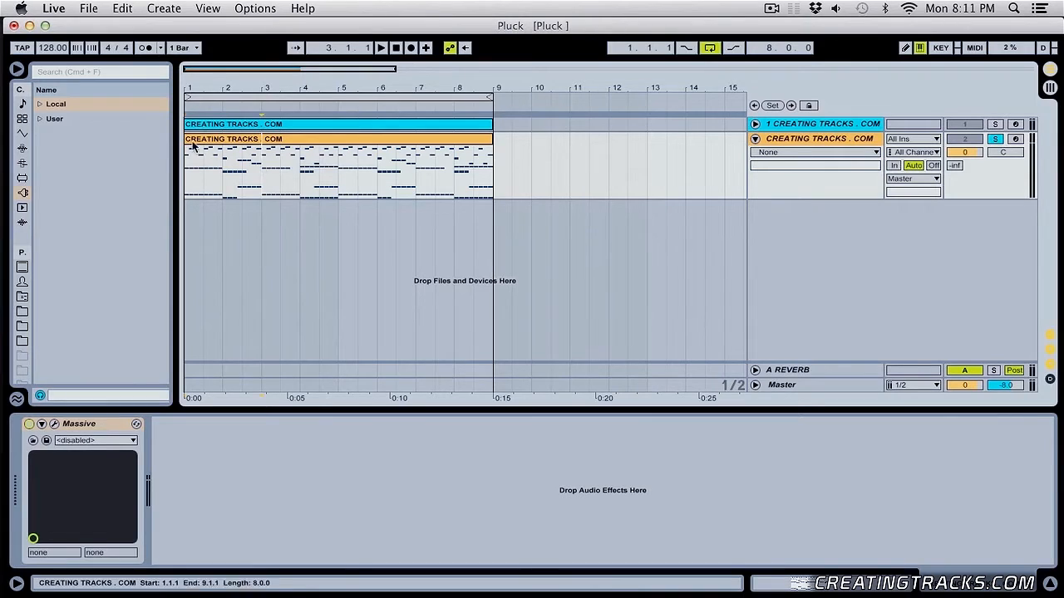
{"action": "left_click", "coordinate": [327, 199]}
{"action": "left_click", "coordinate": [54, 424]}
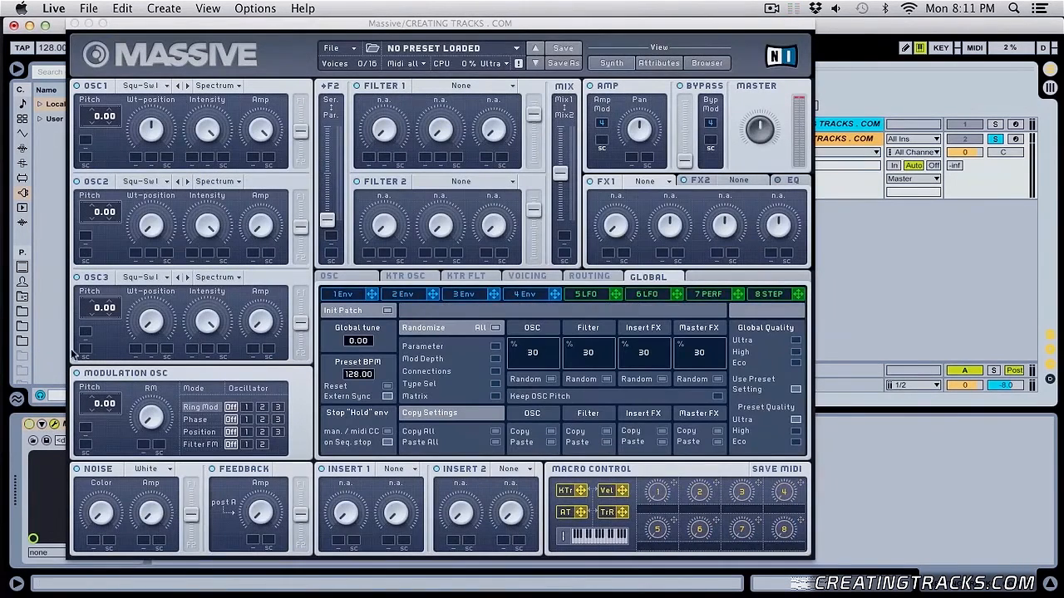
{"action": "left_click_drag", "start_coordinate": [533, 25], "coordinate": [662, 25]}
{"action": "left_click", "coordinate": [470, 51]}
{"action": "left_click", "coordinate": [473, 49]}
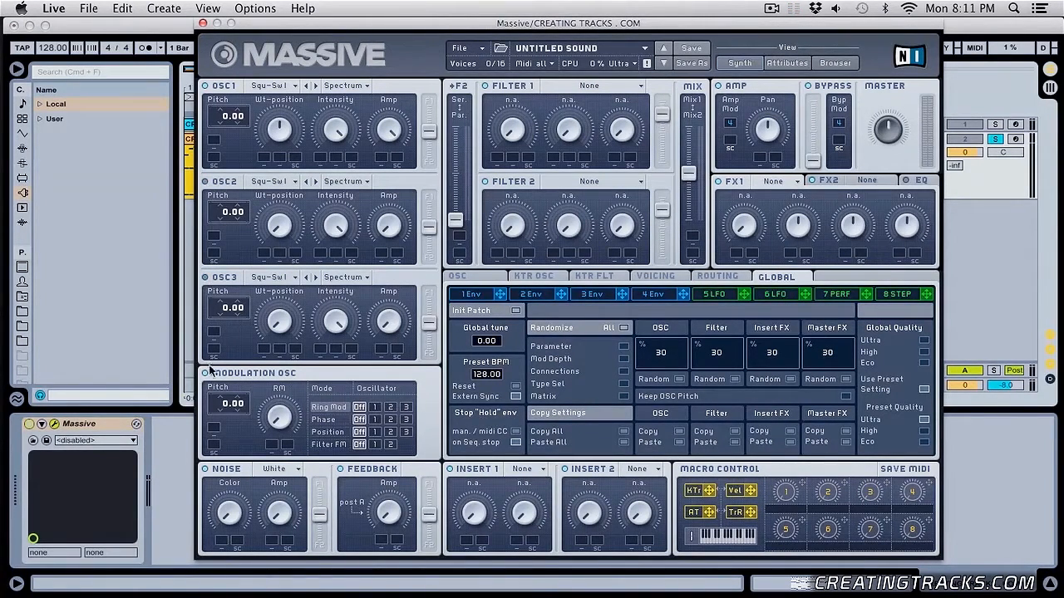
{"action": "left_click_drag", "start_coordinate": [528, 23], "coordinate": [511, 24]}
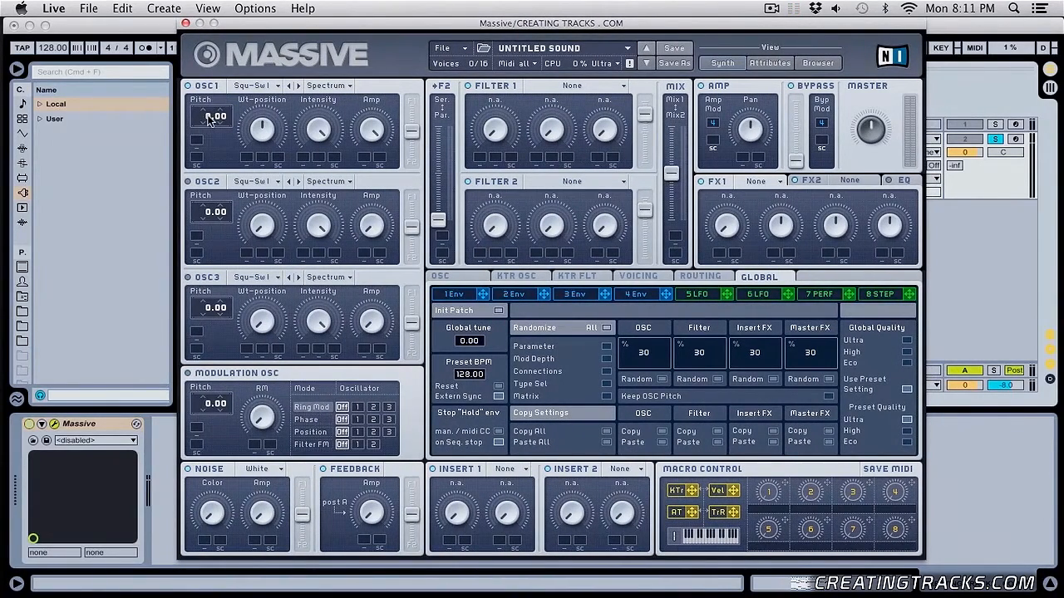
- Give OSC1 the Square-Saw II wavetable, route it fully to Filter 1 and set its pitch to -24.00
{"action": "left_click", "coordinate": [260, 90]}
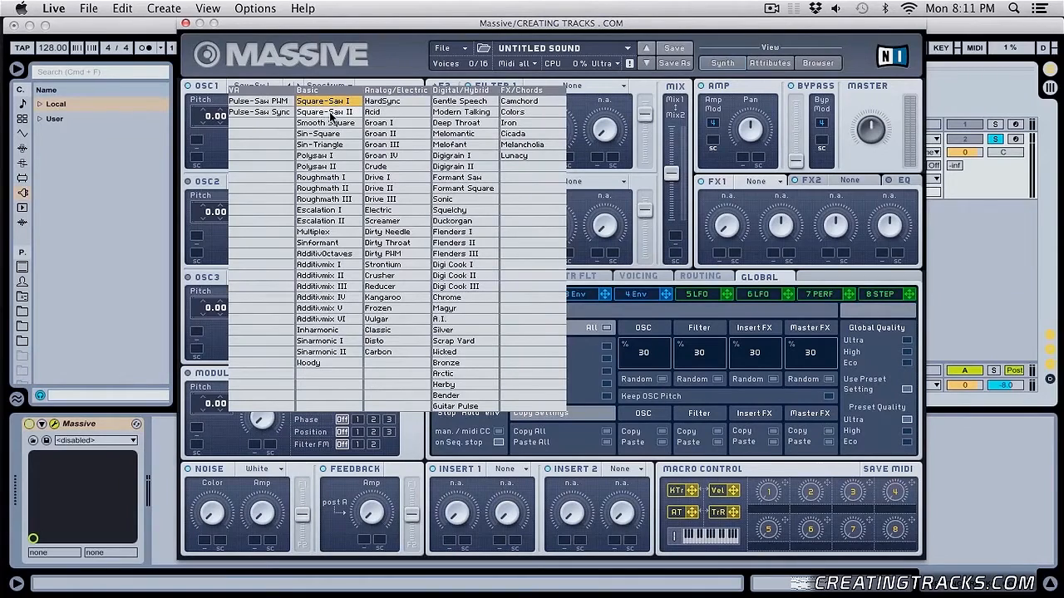
{"action": "left_click", "coordinate": [333, 114]}
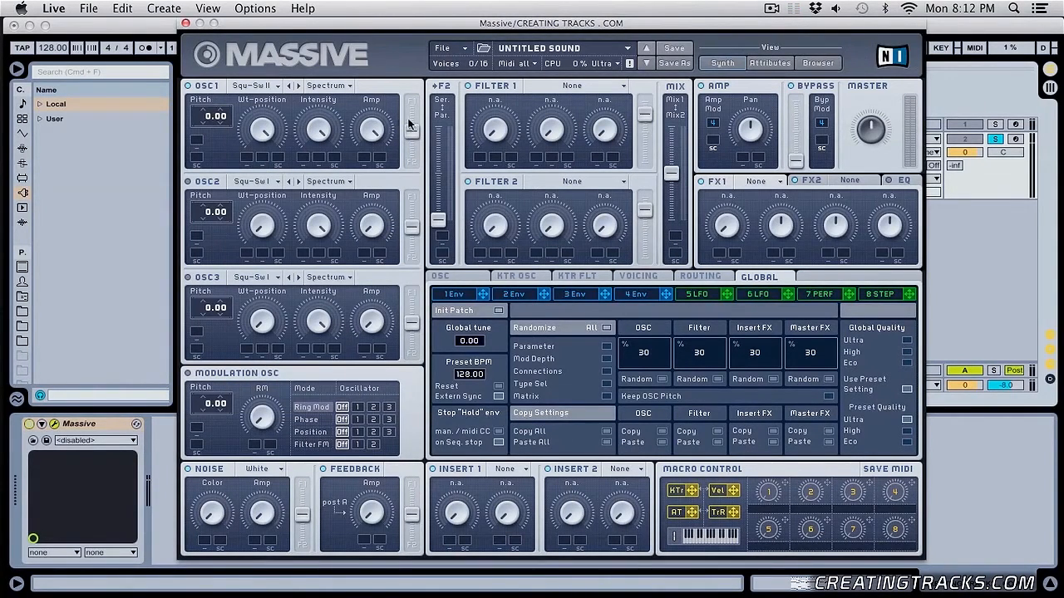
{"action": "left_click_drag", "start_coordinate": [413, 130], "coordinate": [413, 102]}
{"action": "left_click_drag", "start_coordinate": [208, 119], "coordinate": [210, 131]}
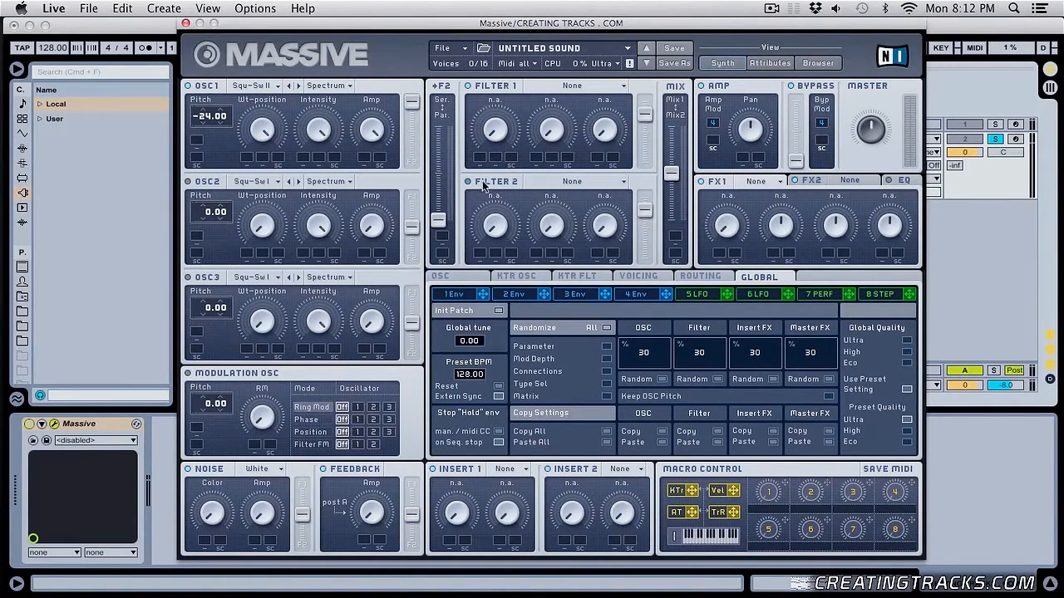
- Set Filter 1 to Lowpass 4 with its output fader fully up and the mix fader at Mix1
{"action": "left_click_drag", "start_coordinate": [655, 128], "coordinate": [650, 81]}
{"action": "left_click_drag", "start_coordinate": [679, 184], "coordinate": [677, 119]}
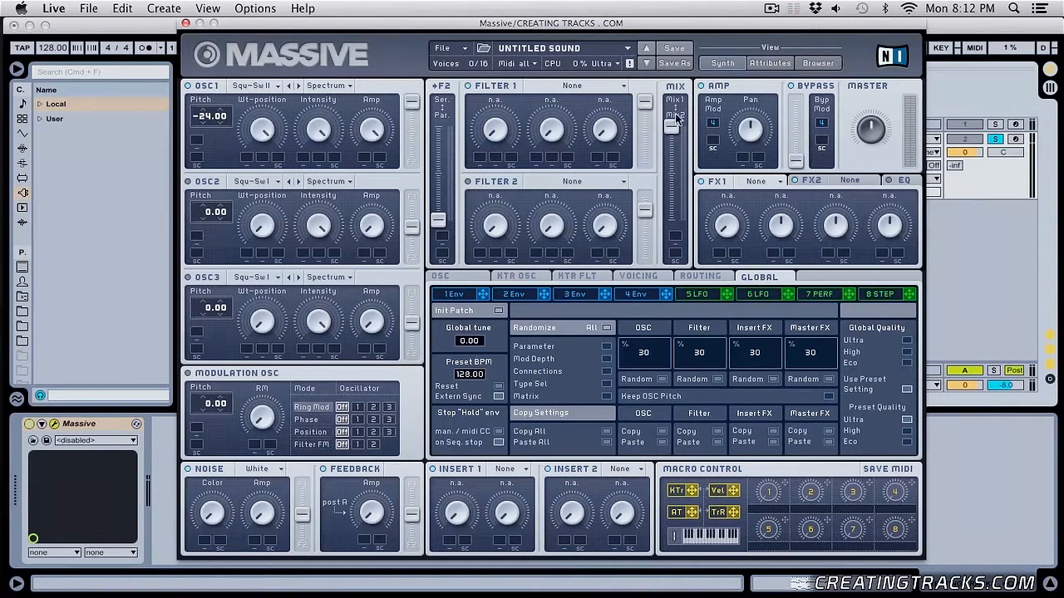
{"action": "left_click", "coordinate": [557, 87]}
{"action": "left_click", "coordinate": [557, 97]}
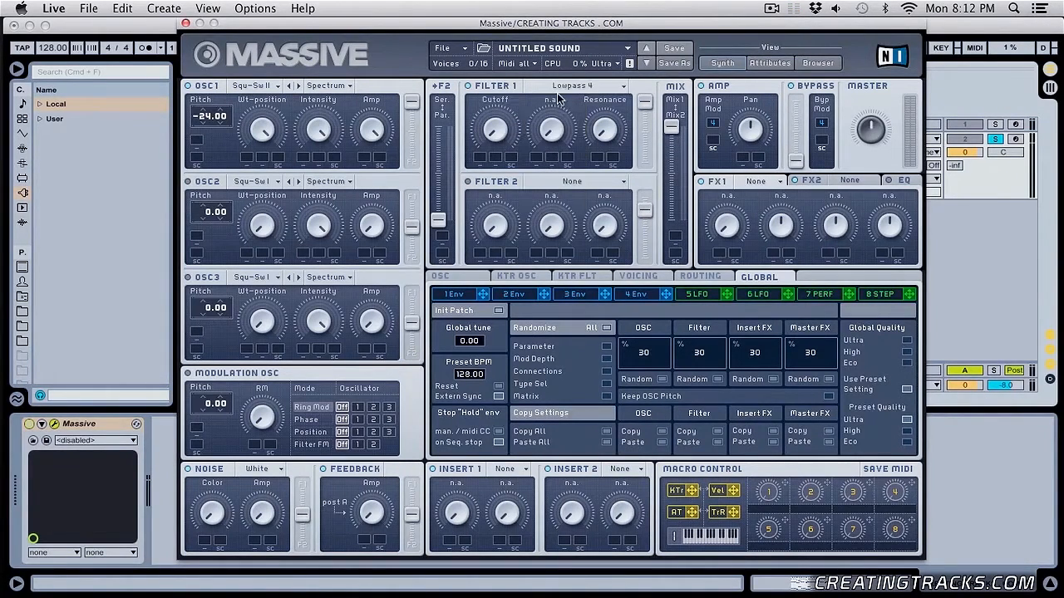
{"action": "left_click_drag", "start_coordinate": [422, 27], "coordinate": [449, 40]}
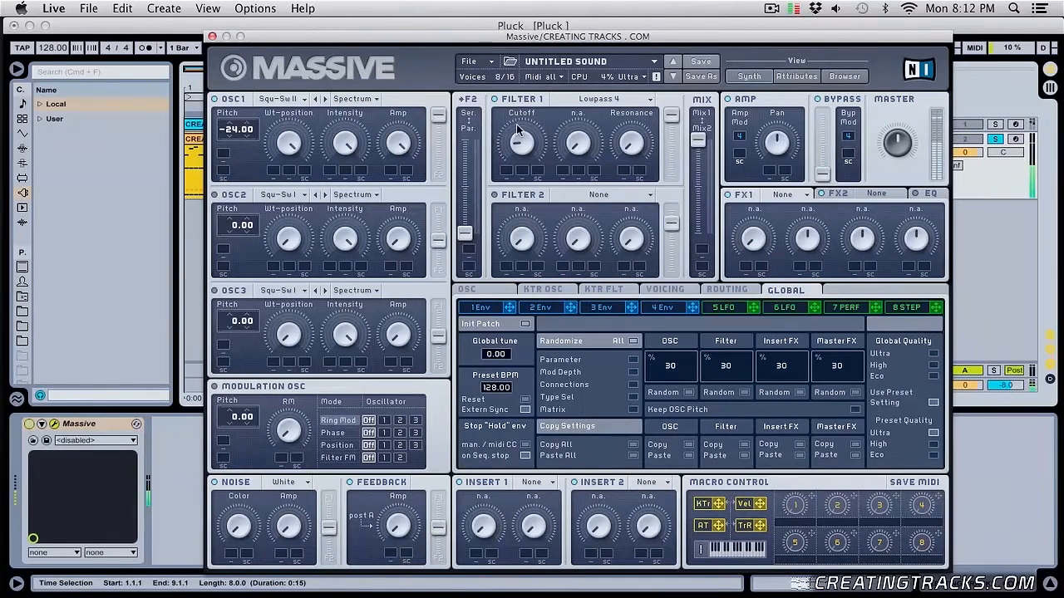
- Examine the note pattern of the second track's MIDI clip in an enlarged note editor
{"action": "left_click", "coordinate": [215, 37]}
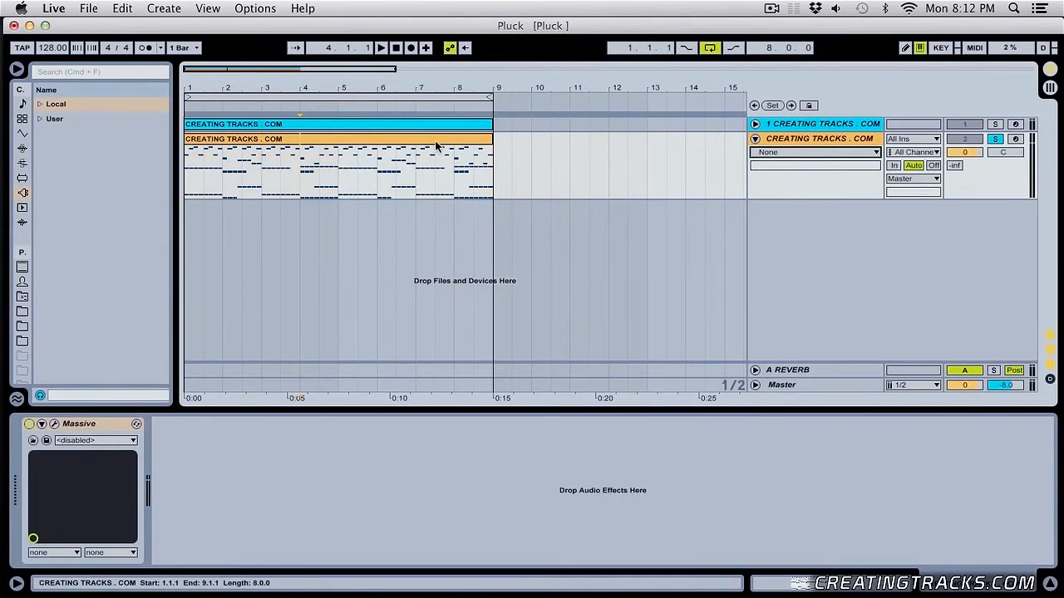
{"action": "left_click", "coordinate": [399, 170]}
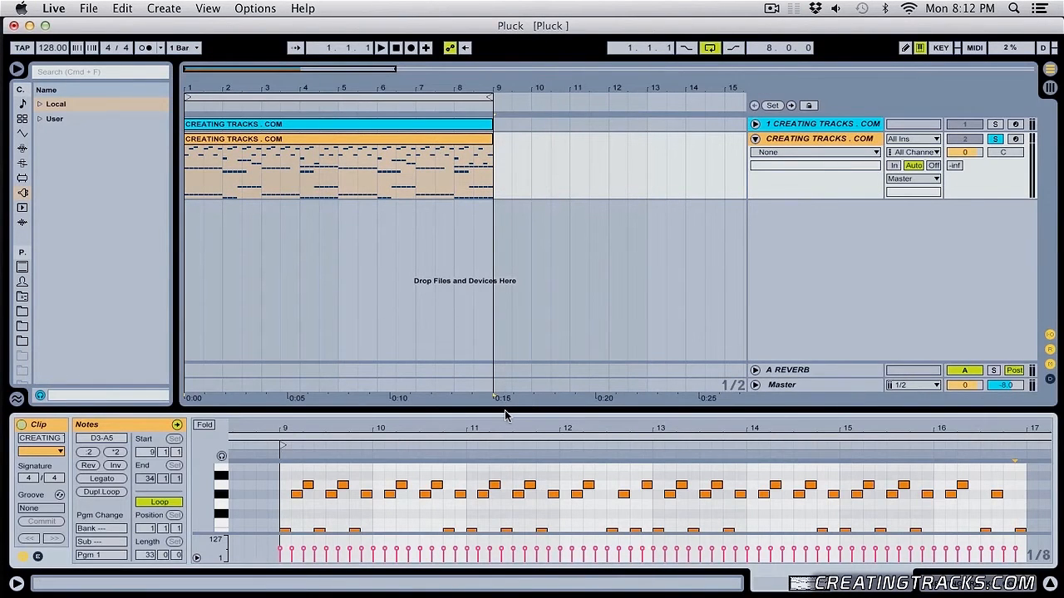
{"action": "left_click_drag", "start_coordinate": [504, 416], "coordinate": [497, 85]}
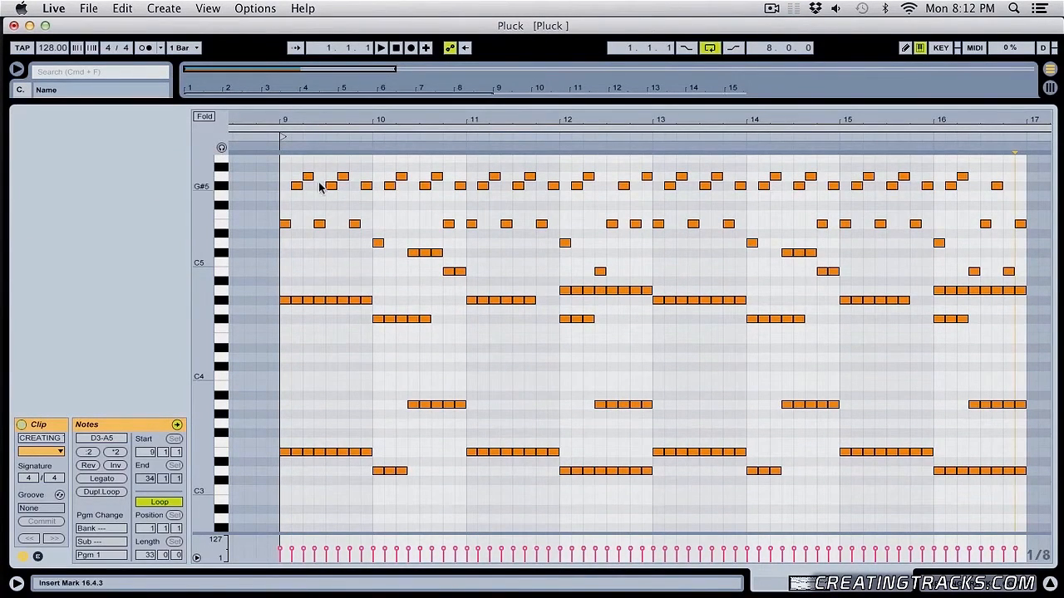
{"action": "left_click_drag", "start_coordinate": [278, 172], "coordinate": [1031, 530]}
{"action": "left_click", "coordinate": [989, 512]}
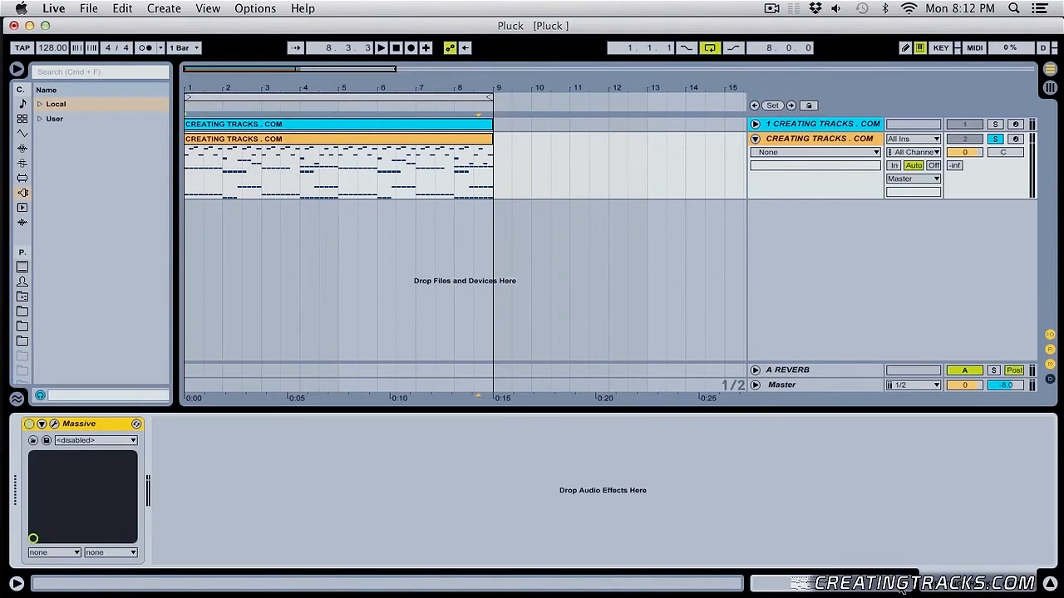
- Reopen Massive and set FX1 to Delay Synced, with the right delay at 3/8 and the Dry/Wet amount slightly raised
{"action": "left_click", "coordinate": [54, 424]}
{"action": "left_click_drag", "start_coordinate": [331, 39], "coordinate": [329, 24]}
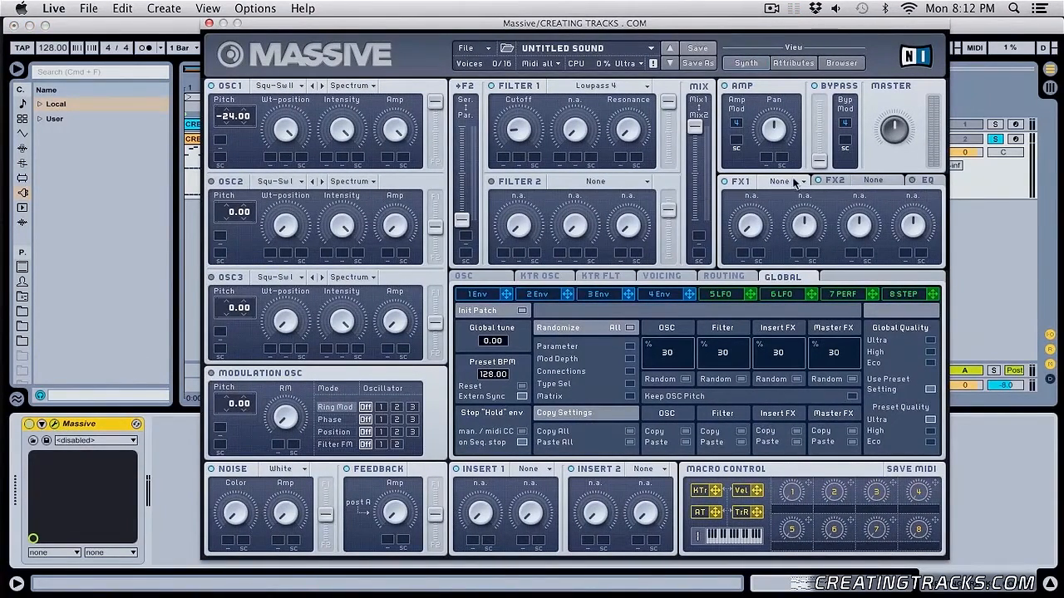
{"action": "left_click", "coordinate": [796, 182]}
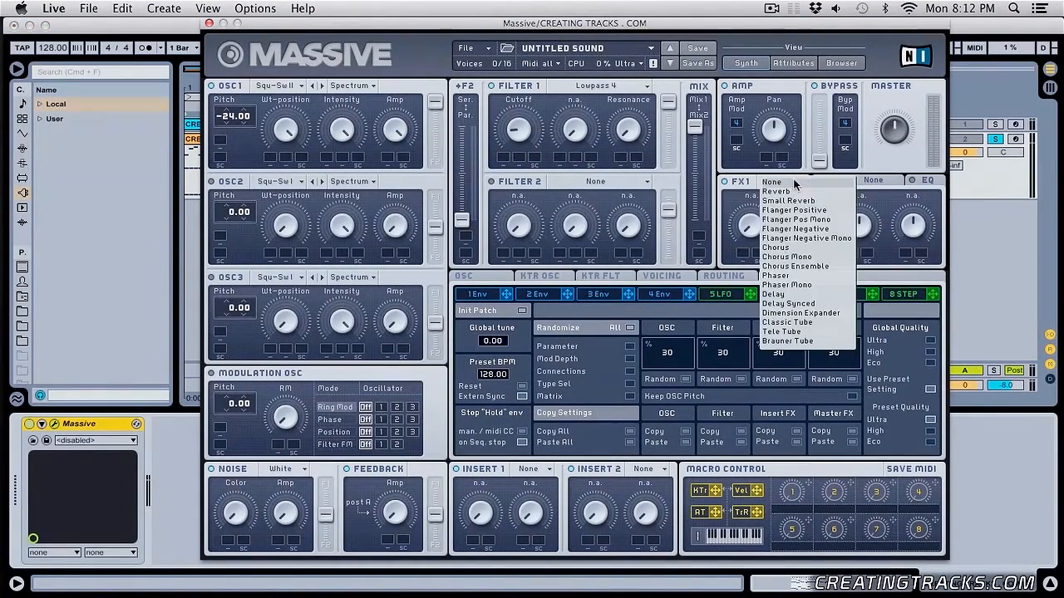
{"action": "left_click", "coordinate": [797, 304]}
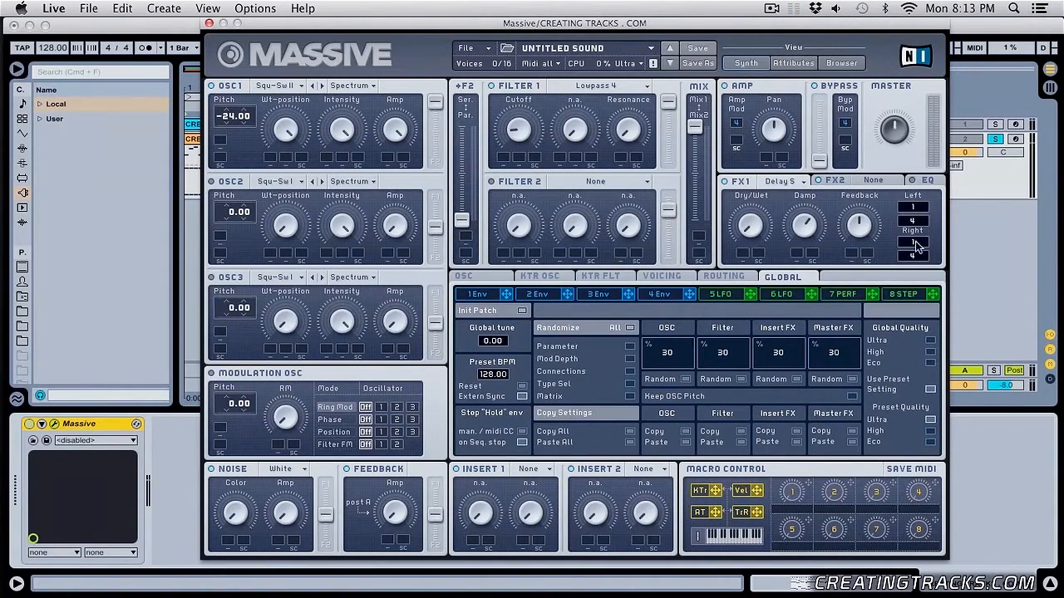
{"action": "left_click_drag", "start_coordinate": [922, 238], "coordinate": [919, 249]}
{"action": "key", "text": "space"}
{"action": "left_click_drag", "start_coordinate": [755, 229], "coordinate": [755, 182]}
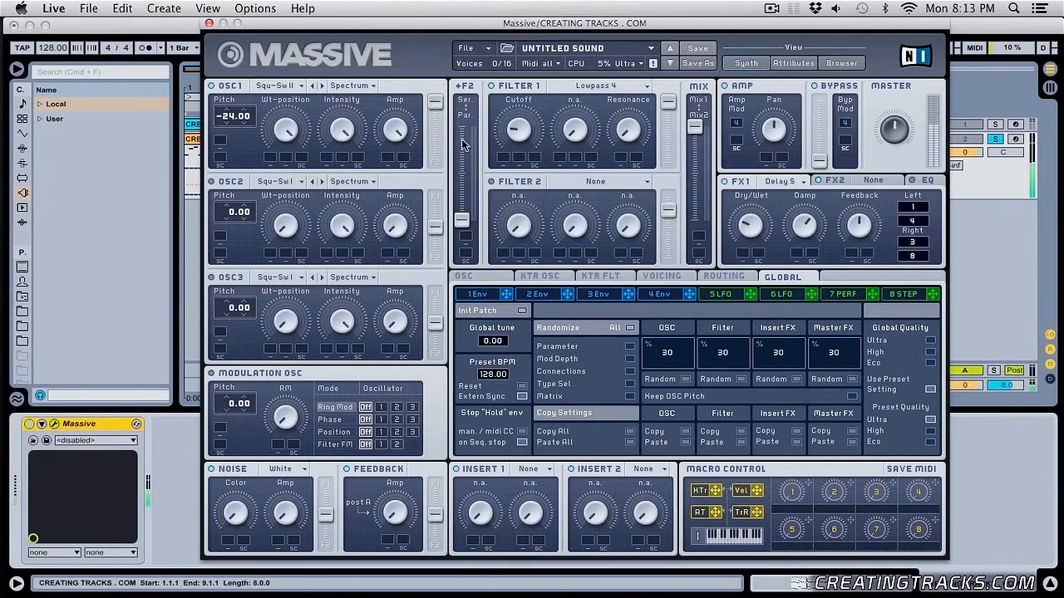
- Lower the Filter 1 cutoff to its minimum and modulate it upward with envelope 1
{"action": "left_click_drag", "start_coordinate": [522, 131], "coordinate": [536, 198]}
{"action": "left_click", "coordinate": [481, 295]}
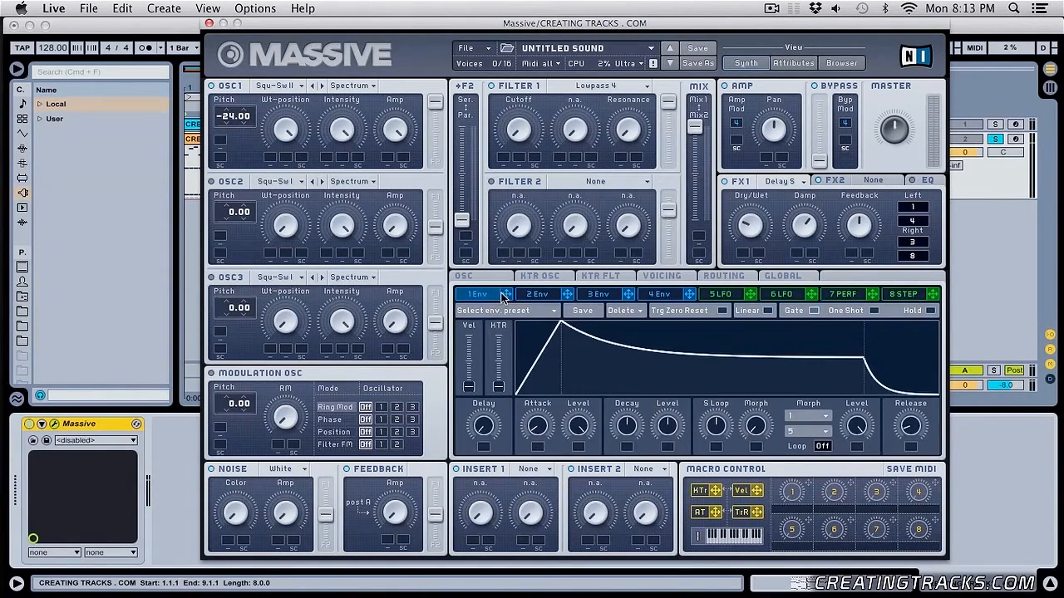
{"action": "left_click_drag", "start_coordinate": [507, 297], "coordinate": [535, 103]}
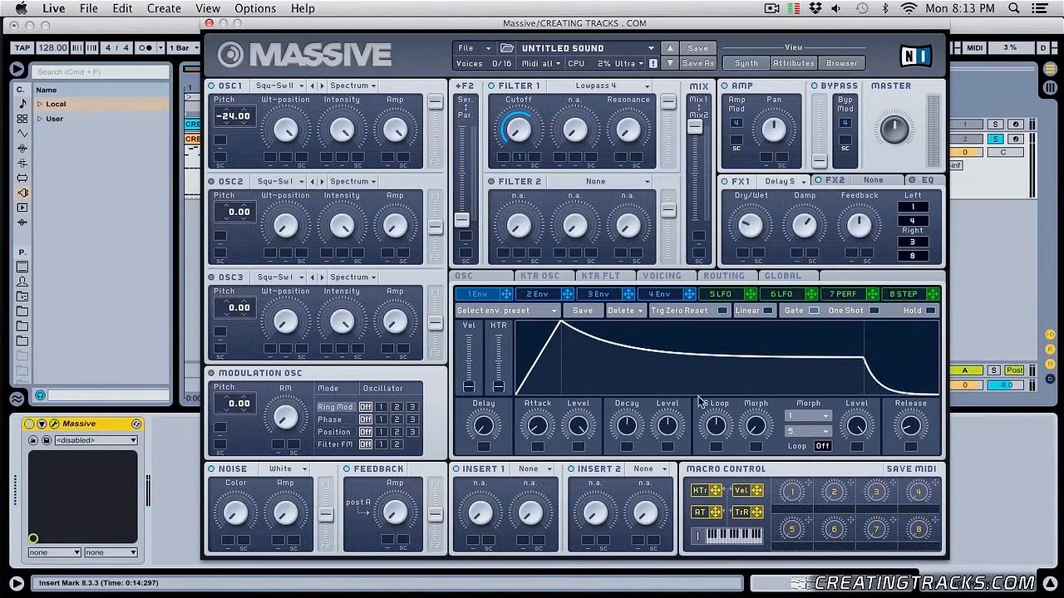
- Shape envelope 1 into a pluck with maximum release, minimum attack, slightly shorter decay and a lower decay level
{"action": "left_click_drag", "start_coordinate": [911, 425], "coordinate": [930, 266]}
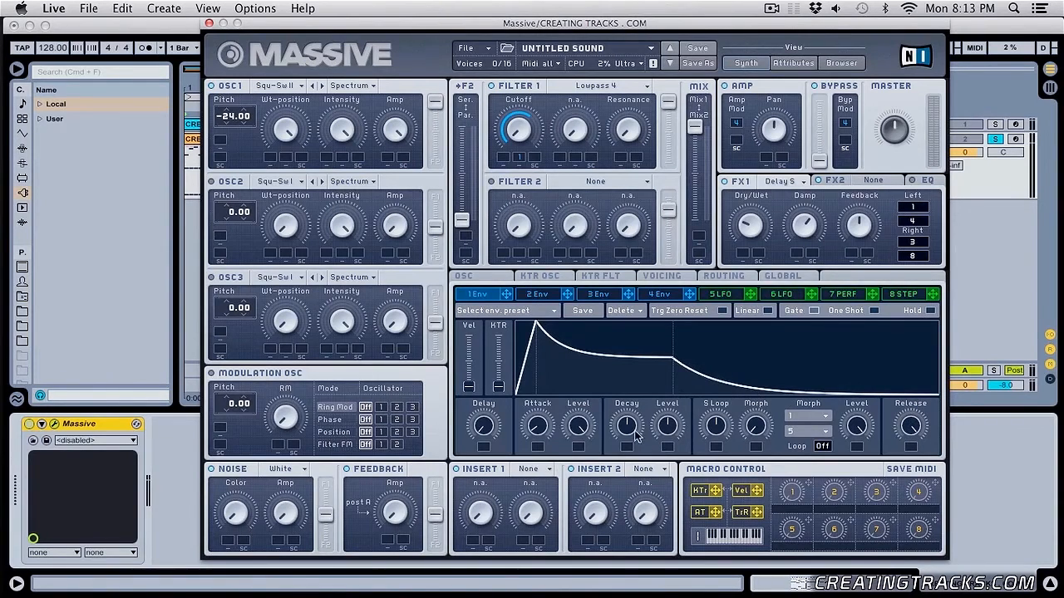
{"action": "left_click_drag", "start_coordinate": [635, 437], "coordinate": [636, 450]}
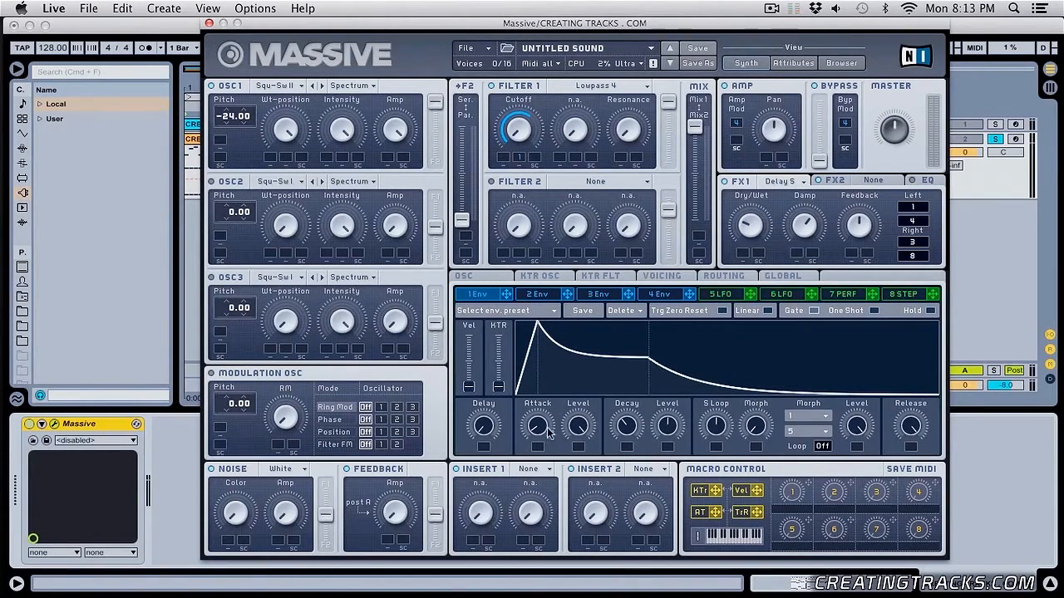
{"action": "left_click_drag", "start_coordinate": [538, 434], "coordinate": [569, 465]}
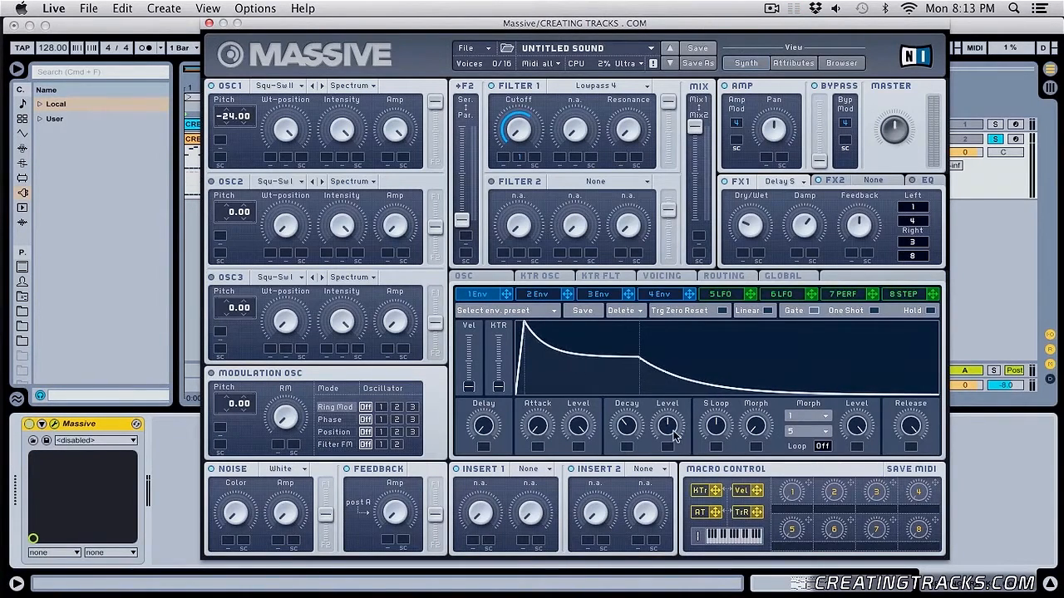
{"action": "left_click_drag", "start_coordinate": [673, 428], "coordinate": [689, 447]}
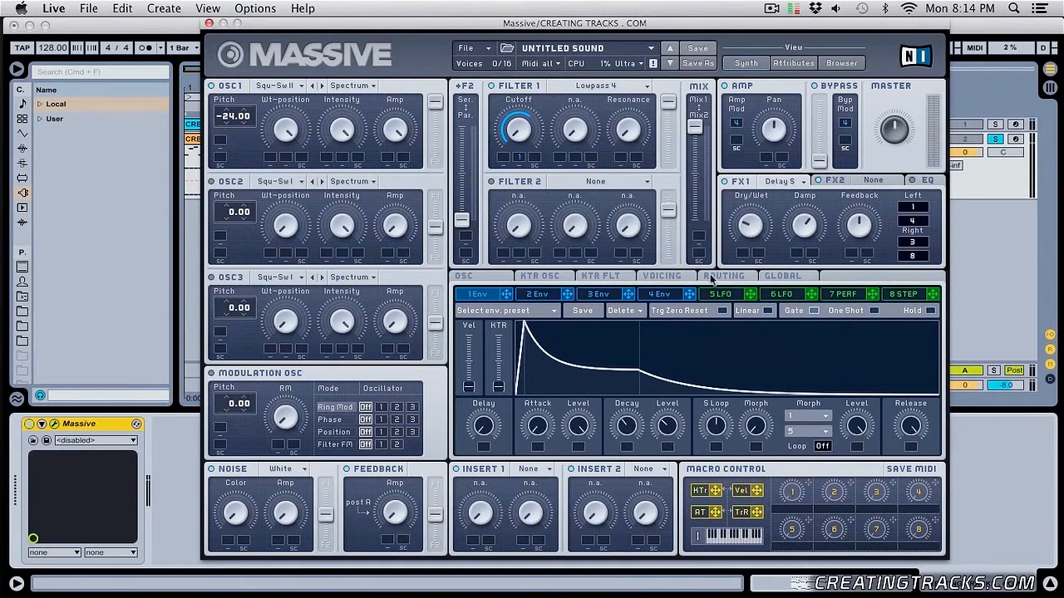
- Set unisono to 2 voices, enable pitch and pan spread, limit the pitch range to 0.52 and shift pan toward Full Inv
{"action": "left_click", "coordinate": [678, 277]}
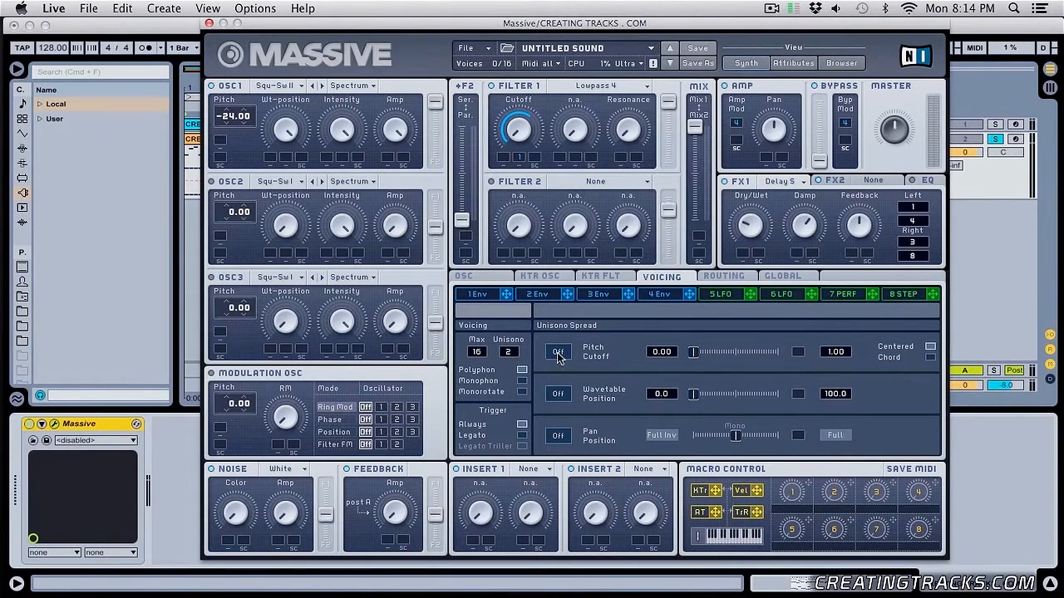
{"action": "left_click", "coordinate": [558, 352]}
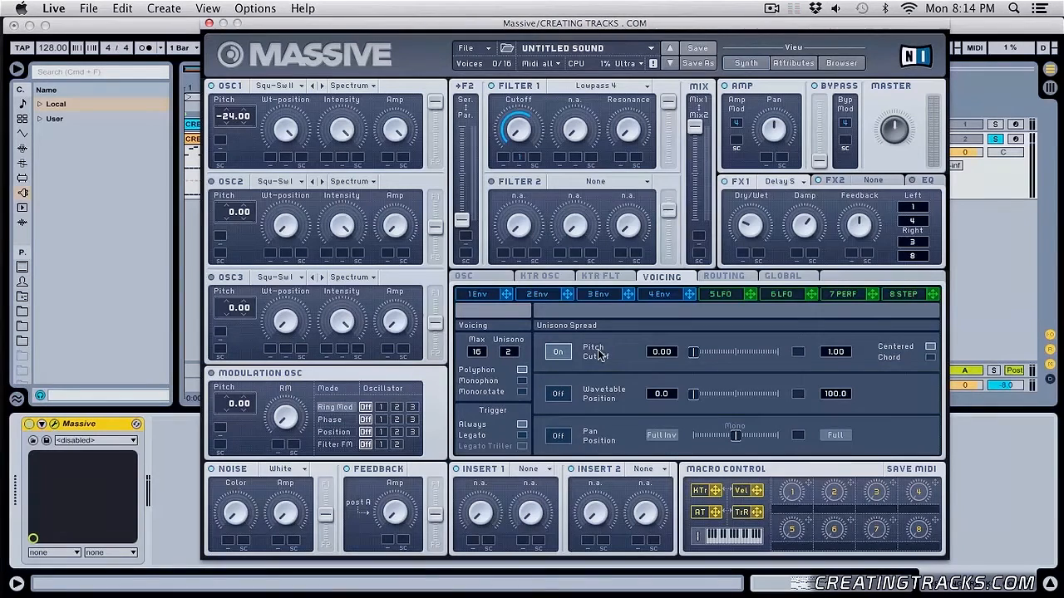
{"action": "left_click", "coordinate": [557, 438]}
{"action": "left_click_drag", "start_coordinate": [840, 356], "coordinate": [842, 425]}
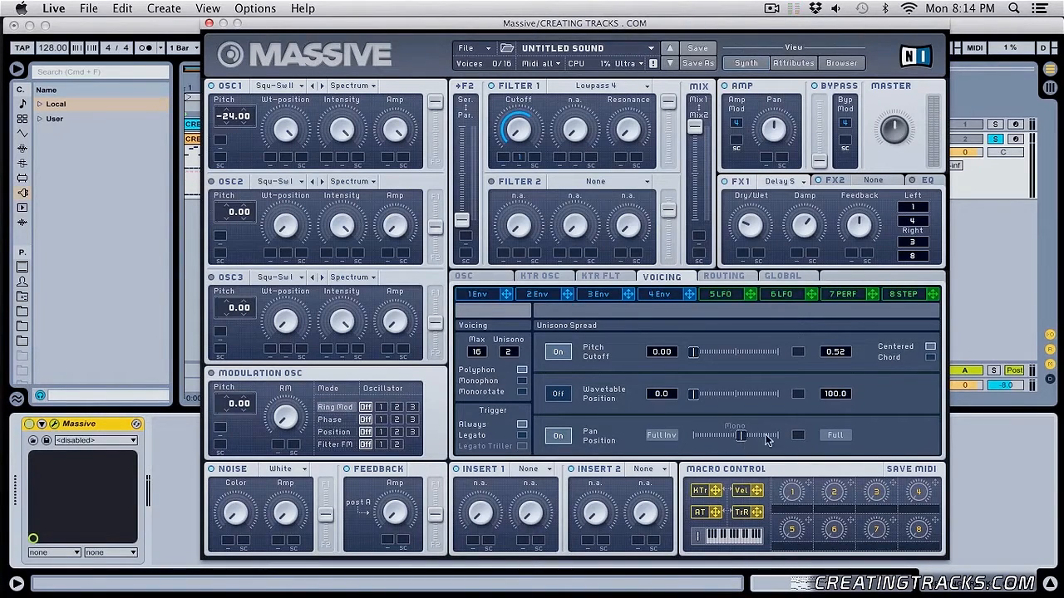
{"action": "mouse_move", "coordinate": [741, 438]}
{"action": "left_mouse_down"}
{"action": "mouse_move", "coordinate": [755, 435]}
{"action": "mouse_move", "coordinate": [726, 441]}
{"action": "left_mouse_up"}
{"action": "mouse_move", "coordinate": [712, 435]}
{"action": "left_mouse_down"}
{"action": "mouse_move", "coordinate": [706, 443]}
{"action": "mouse_move", "coordinate": [735, 436]}
{"action": "mouse_move", "coordinate": [703, 440]}
{"action": "left_mouse_up"}
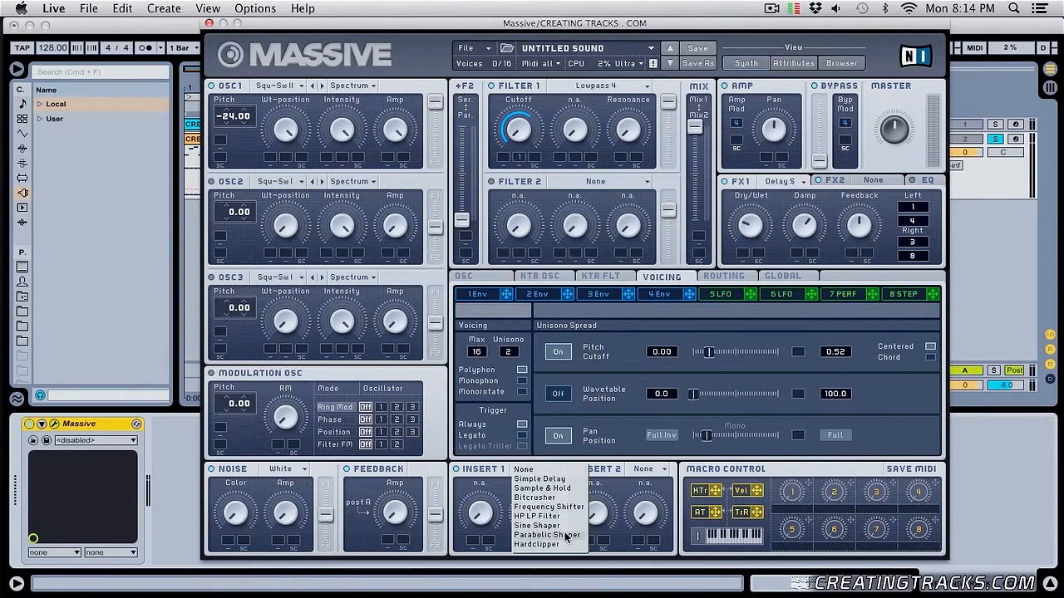
- Set Insert 1 to HP LP Filter and play the clip to audition the sound
{"action": "left_click", "coordinate": [525, 517]}
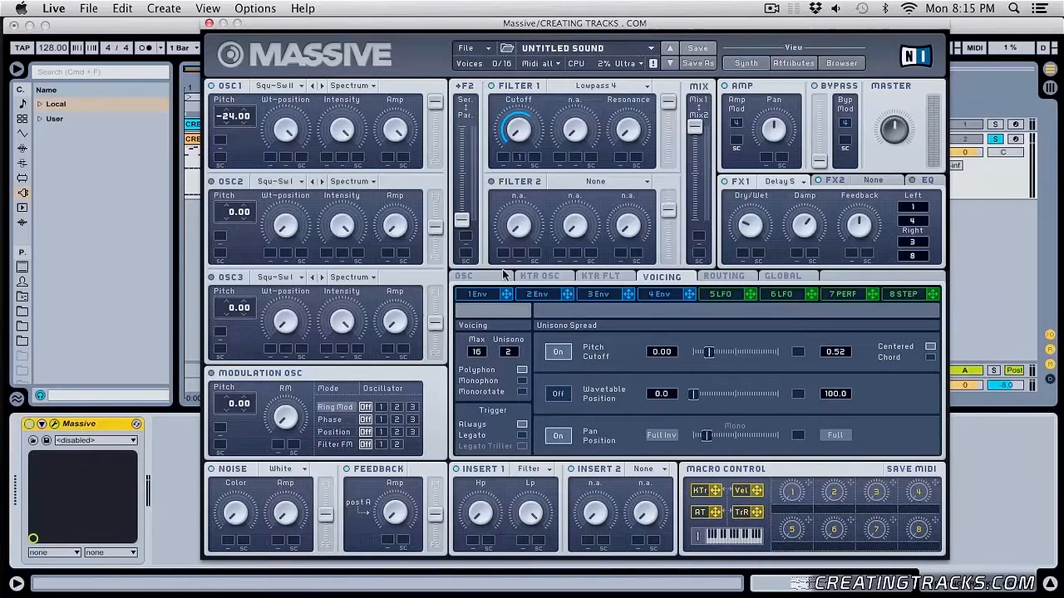
{"action": "left_click_drag", "start_coordinate": [442, 25], "coordinate": [621, 25]}
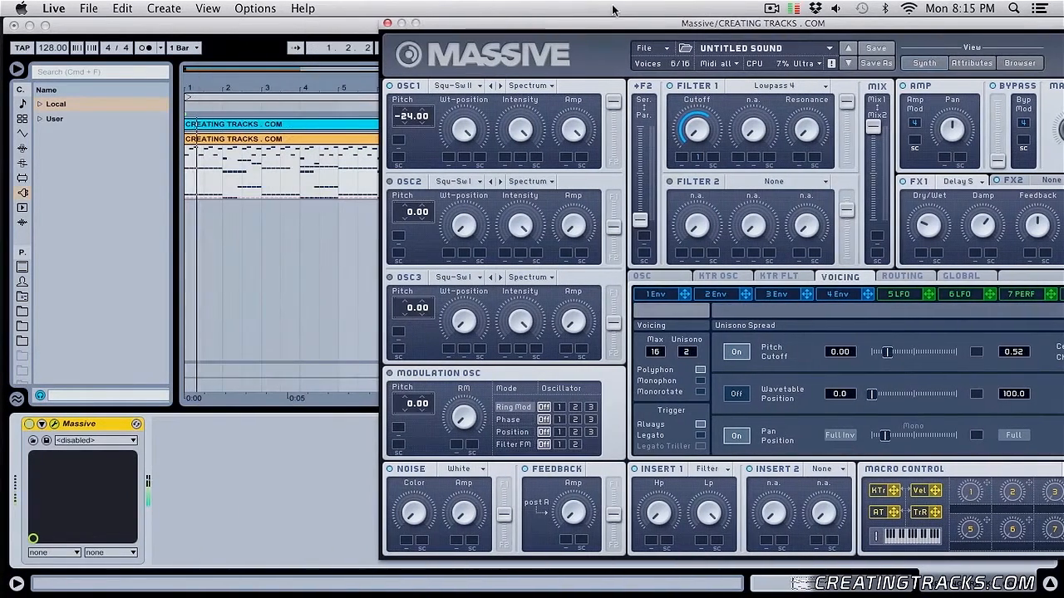
{"action": "left_click", "coordinate": [233, 145]}
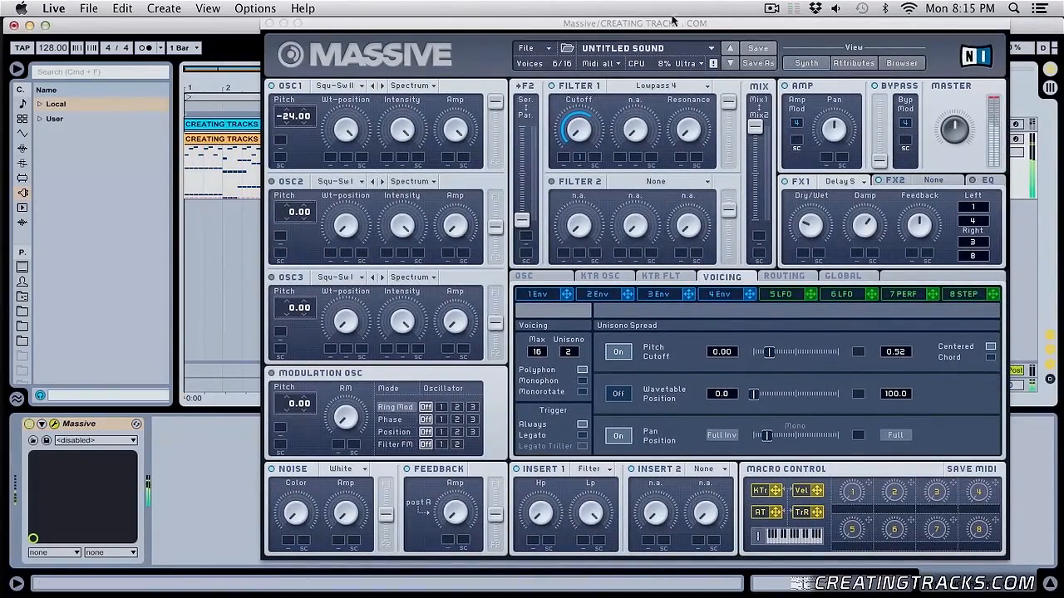
- Assign macro 1 to modulate the Filter 1 cutoff and the decay level of envelope 1
{"action": "left_click_drag", "start_coordinate": [671, 23], "coordinate": [572, 22]}
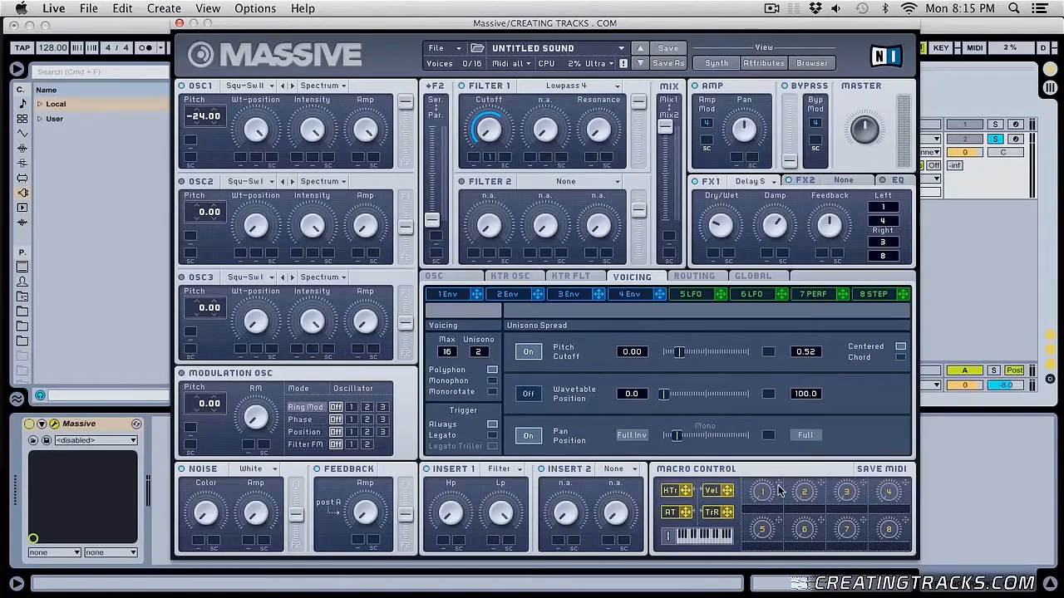
{"action": "left_click_drag", "start_coordinate": [779, 483], "coordinate": [483, 77]}
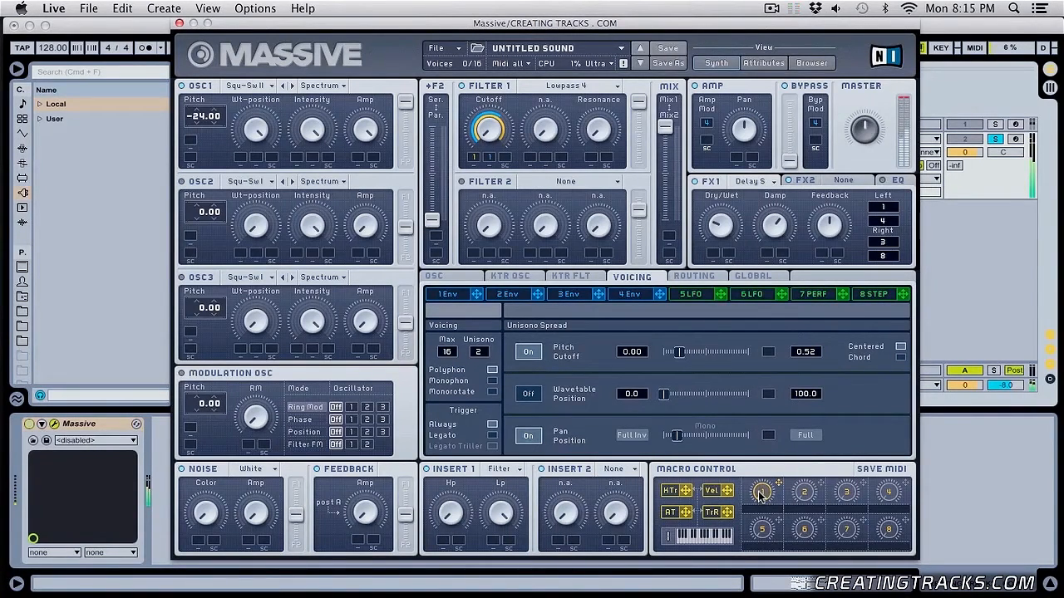
{"action": "left_click", "coordinate": [442, 297]}
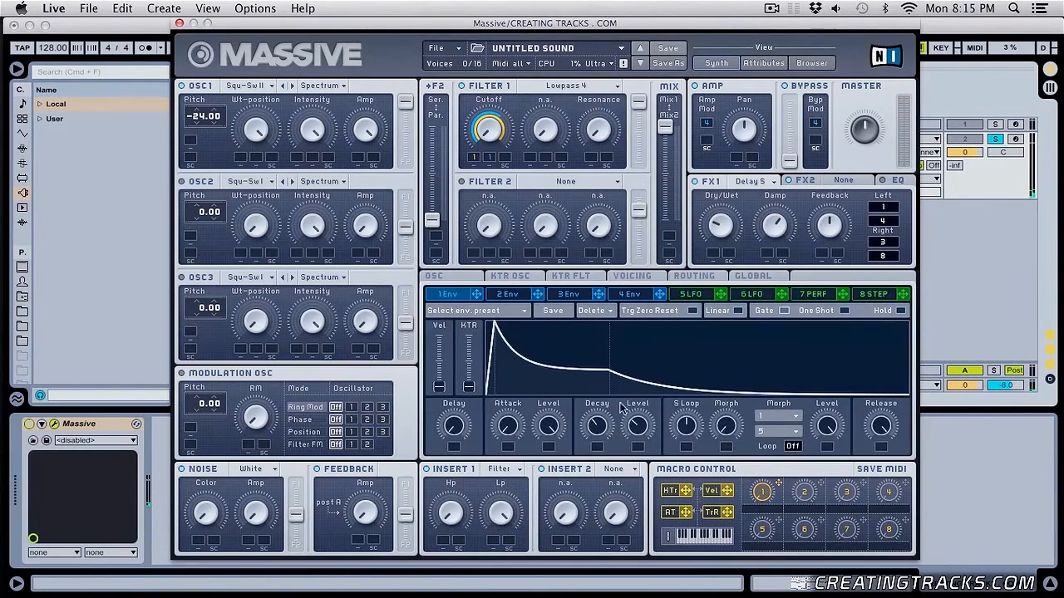
{"action": "left_click_drag", "start_coordinate": [781, 486], "coordinate": [635, 427]}
- Set FX2 to Reverb with a lower dry/wet amount, and enable the EQ
{"action": "left_click", "coordinate": [843, 183]}
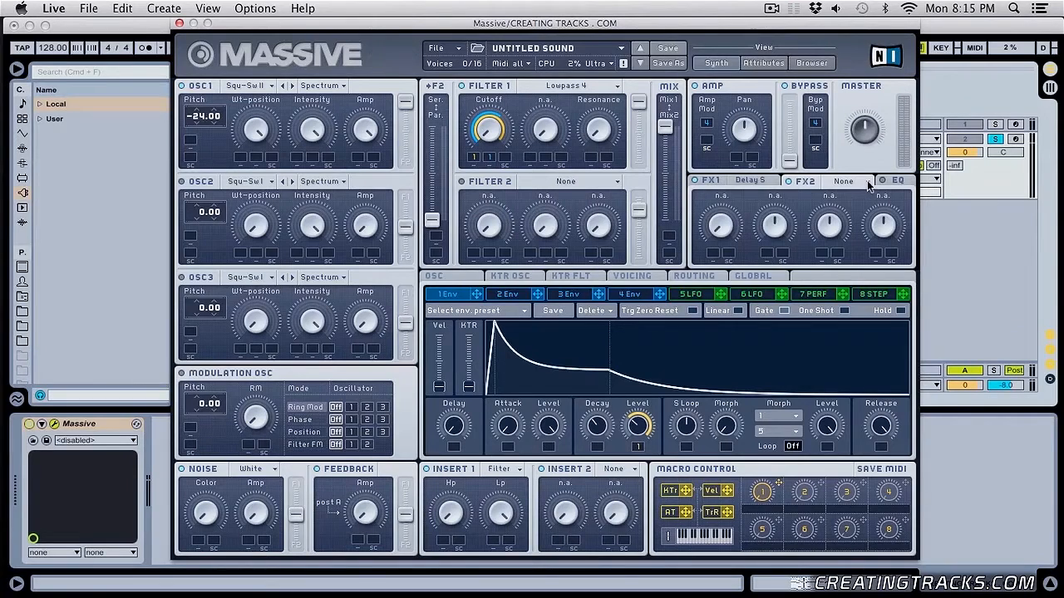
{"action": "left_click", "coordinate": [869, 184]}
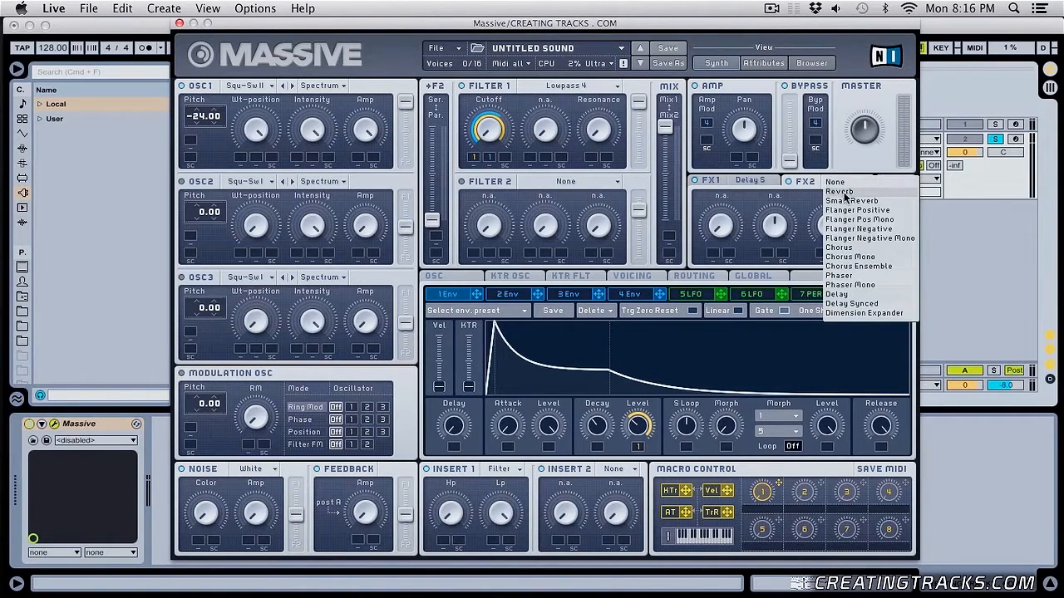
{"action": "left_click", "coordinate": [841, 192]}
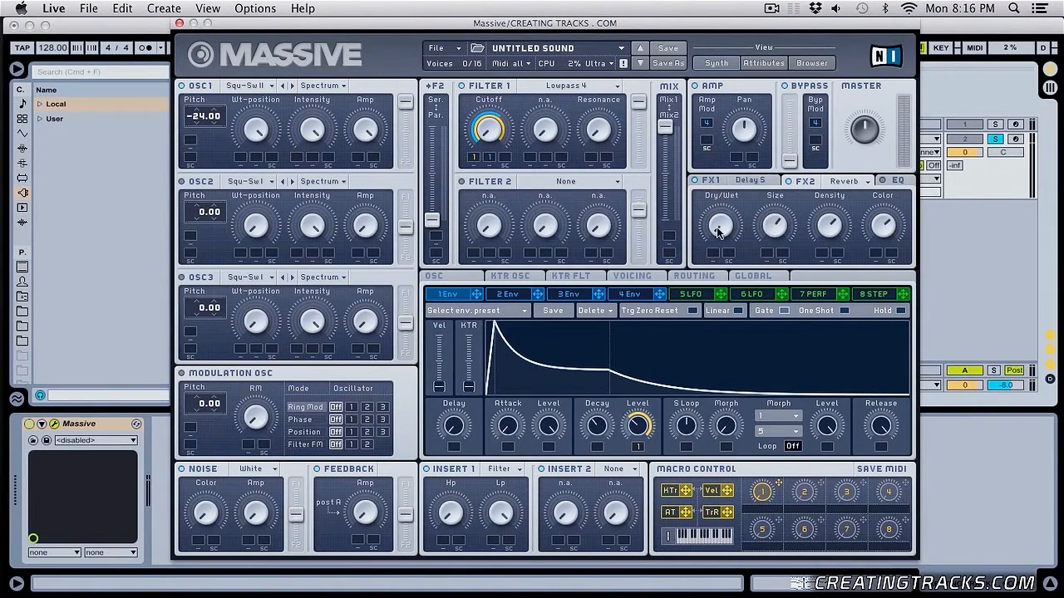
{"action": "left_click_drag", "start_coordinate": [732, 222], "coordinate": [732, 236]}
{"action": "left_click", "coordinate": [888, 183]}
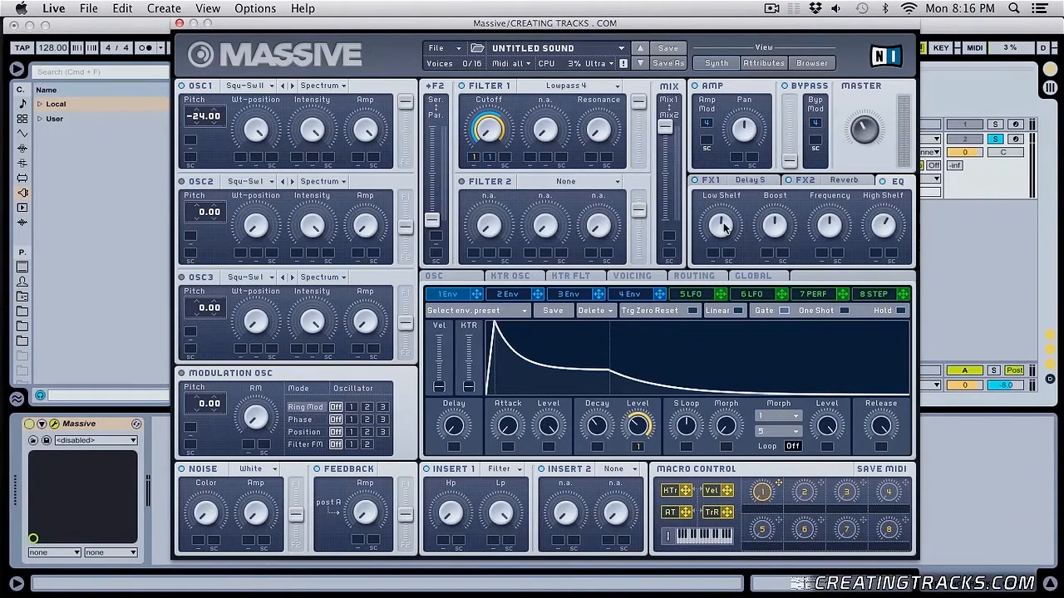
{"action": "left_click", "coordinate": [841, 181]}
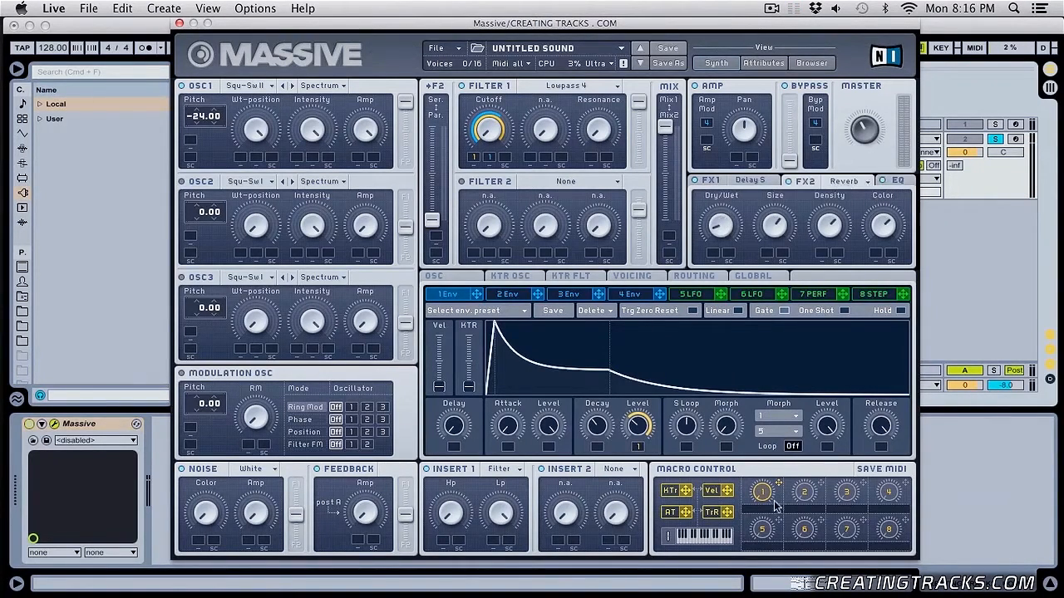
- Assign macro 1 to the reverb dry/wet, macro 2 to the Insert 1 Hp and macro 3 to the Insert 1 Lp
{"action": "left_click_drag", "start_coordinate": [777, 490], "coordinate": [714, 252]}
{"action": "left_click_drag", "start_coordinate": [763, 491], "coordinate": [757, 428]}
{"action": "left_click_drag", "start_coordinate": [820, 489], "coordinate": [449, 440]}
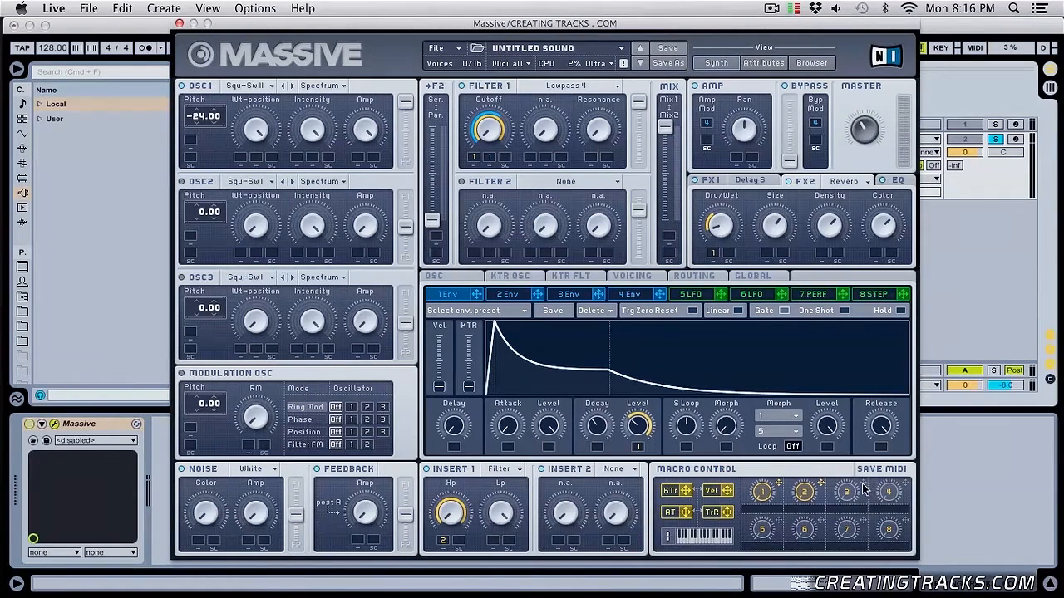
{"action": "left_click_drag", "start_coordinate": [865, 491], "coordinate": [512, 594]}
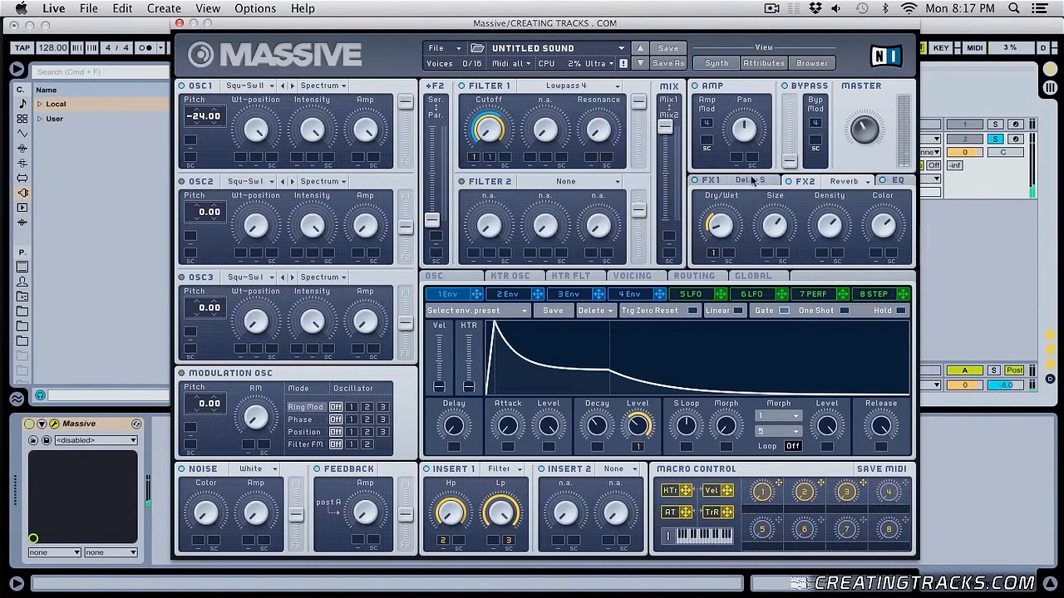
- Keep FX2 on Reverb and assign macro 4 to its dry/wet and to the EQ low shelf and high shelf
{"action": "left_click", "coordinate": [856, 184]}
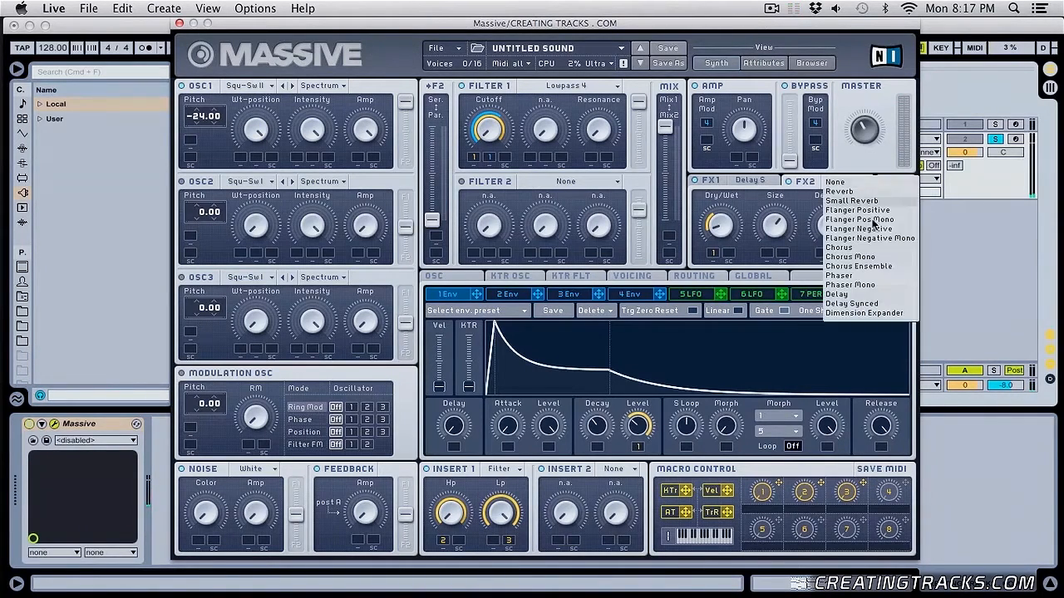
{"action": "left_click", "coordinate": [843, 220]}
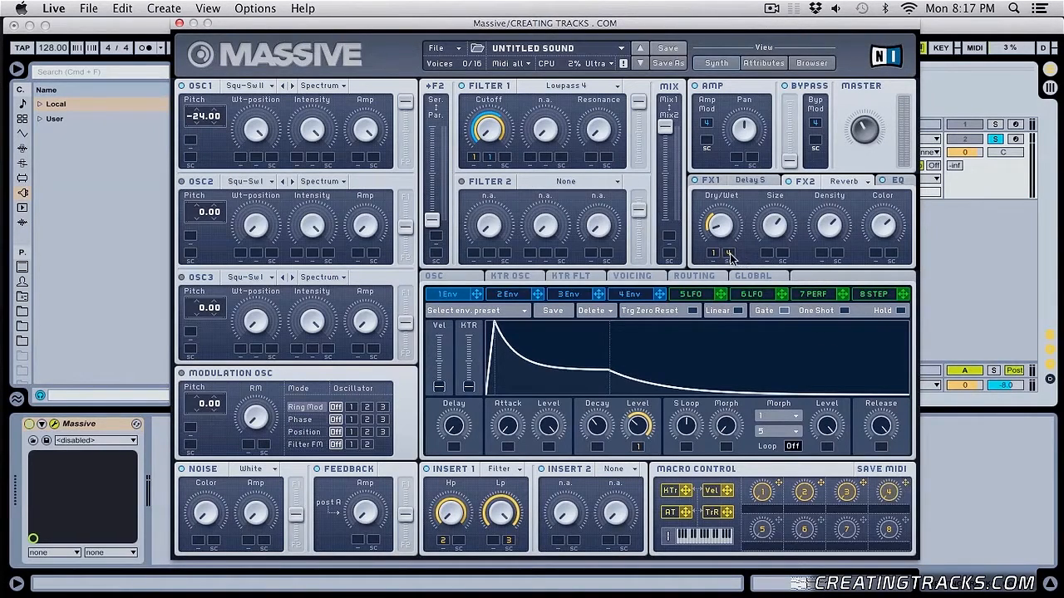
{"action": "left_click_drag", "start_coordinate": [729, 255], "coordinate": [731, 241]}
{"action": "left_click", "coordinate": [904, 180]}
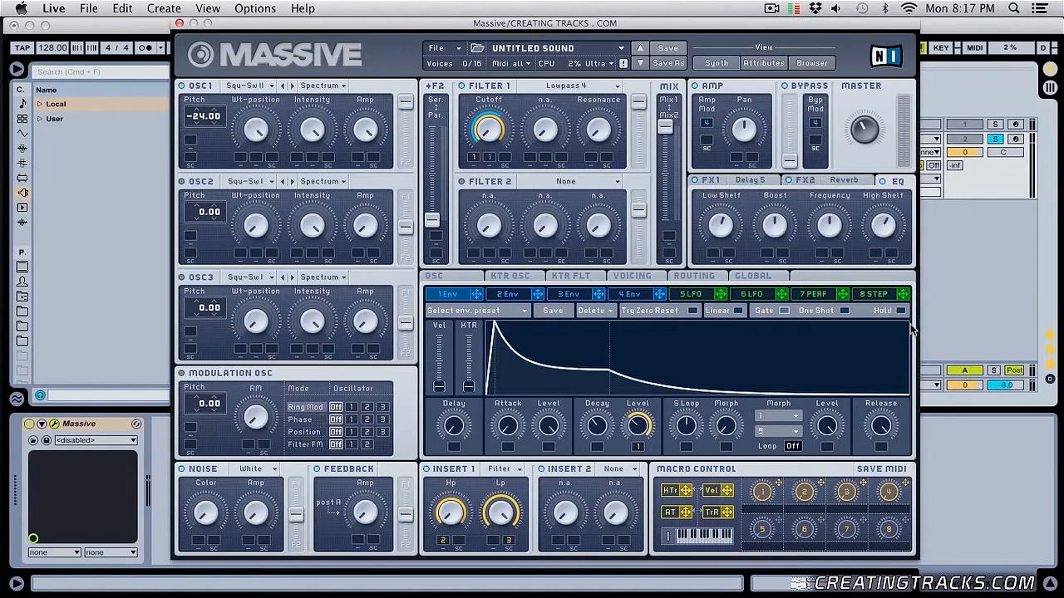
{"action": "left_click_drag", "start_coordinate": [907, 489], "coordinate": [729, 254]}
{"action": "left_click_drag", "start_coordinate": [906, 487], "coordinate": [872, 252]}
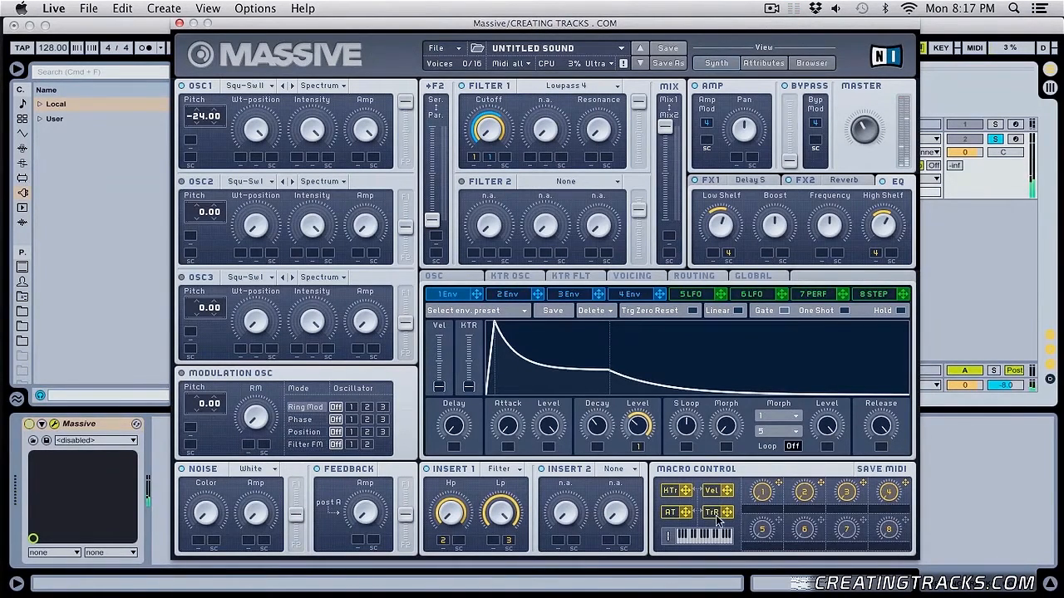
- Assign macros 1 and 4 to the OSC1 wavetable position, adjust their modulation range and audition the sound
{"action": "left_click_drag", "start_coordinate": [781, 489], "coordinate": [277, 228]}
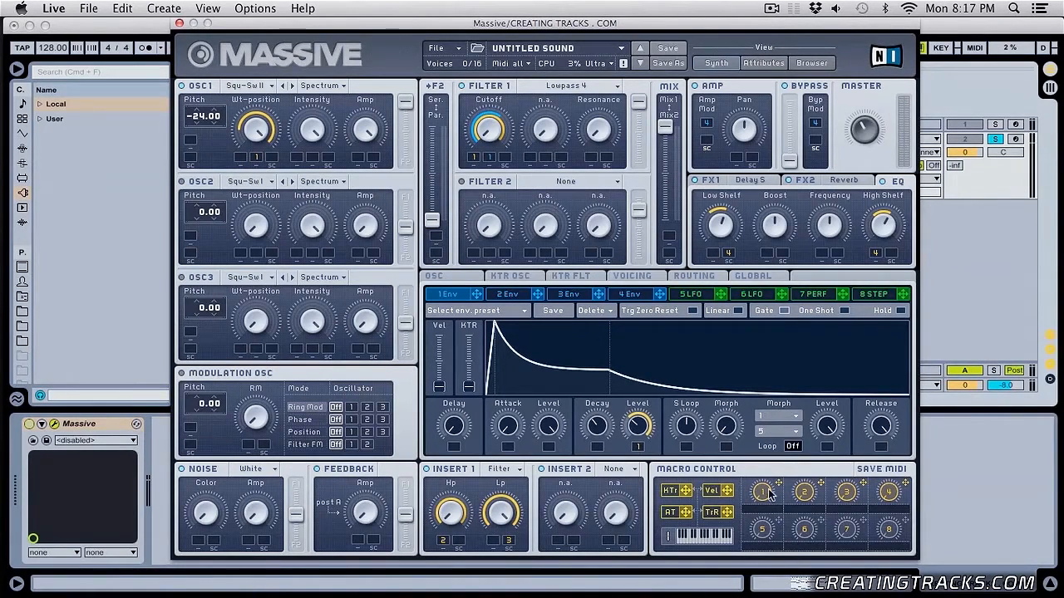
{"action": "left_click_drag", "start_coordinate": [762, 494], "coordinate": [754, 470]}
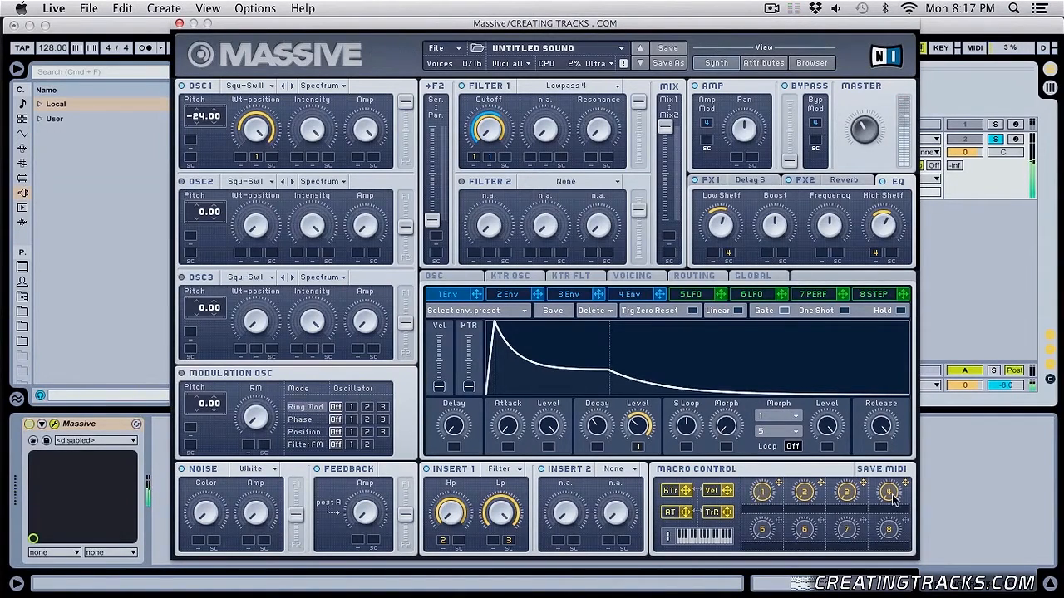
{"action": "left_click_drag", "start_coordinate": [909, 486], "coordinate": [275, 161]}
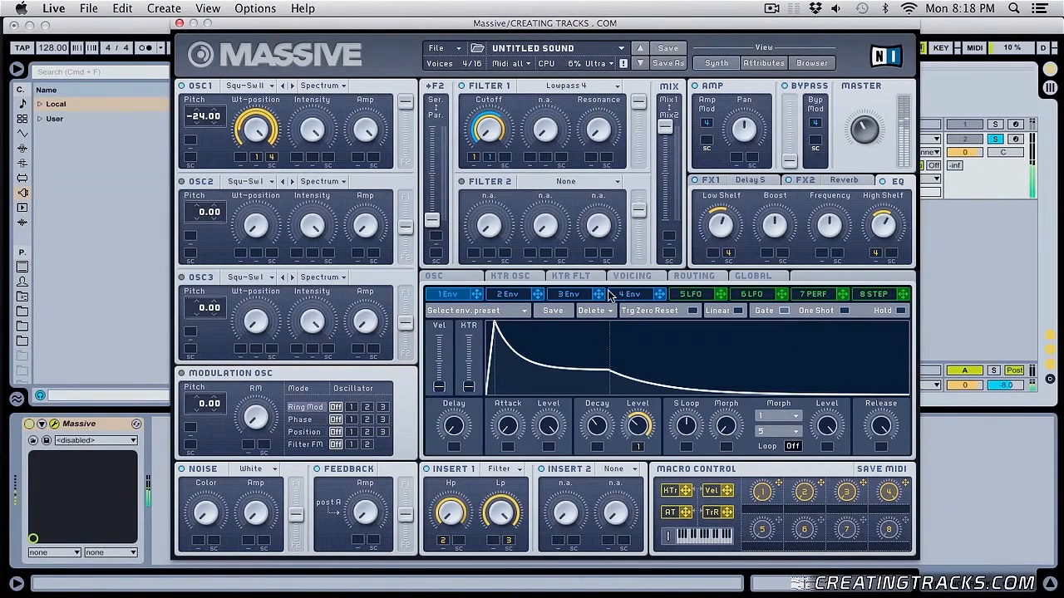
{"action": "left_click_drag", "start_coordinate": [271, 150], "coordinate": [270, 157]}
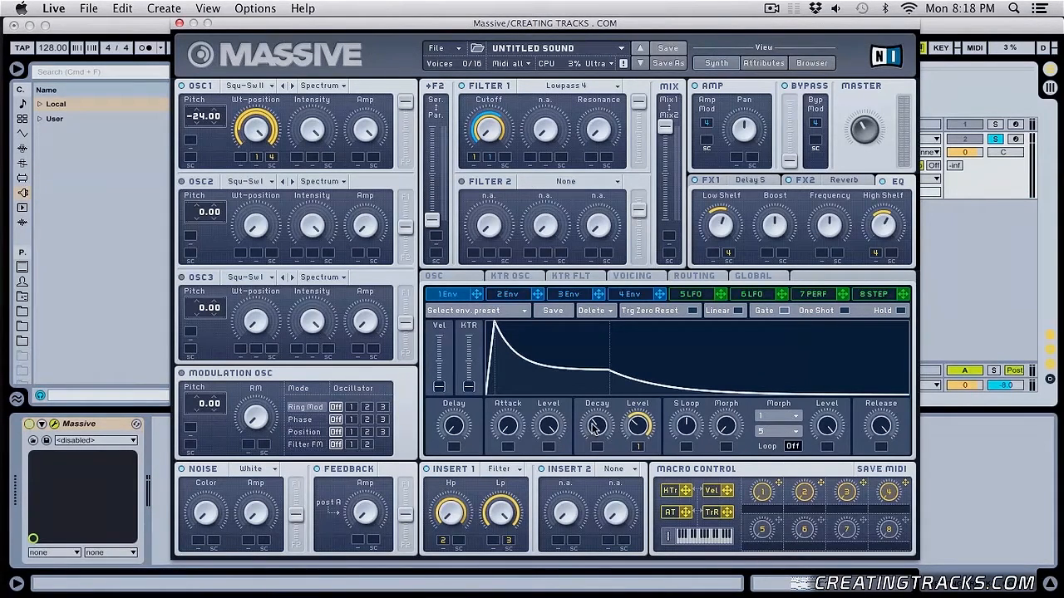
- Lengthen the envelope 1 decay slightly and assign macro 5 to its decay time and attack level
{"action": "mouse_move", "coordinate": [596, 426]}
{"action": "left_mouse_down"}
{"action": "mouse_move", "coordinate": [599, 453]}
{"action": "mouse_move", "coordinate": [602, 424]}
{"action": "left_mouse_up"}
{"action": "left_click_drag", "start_coordinate": [575, 424], "coordinate": [563, 479]}
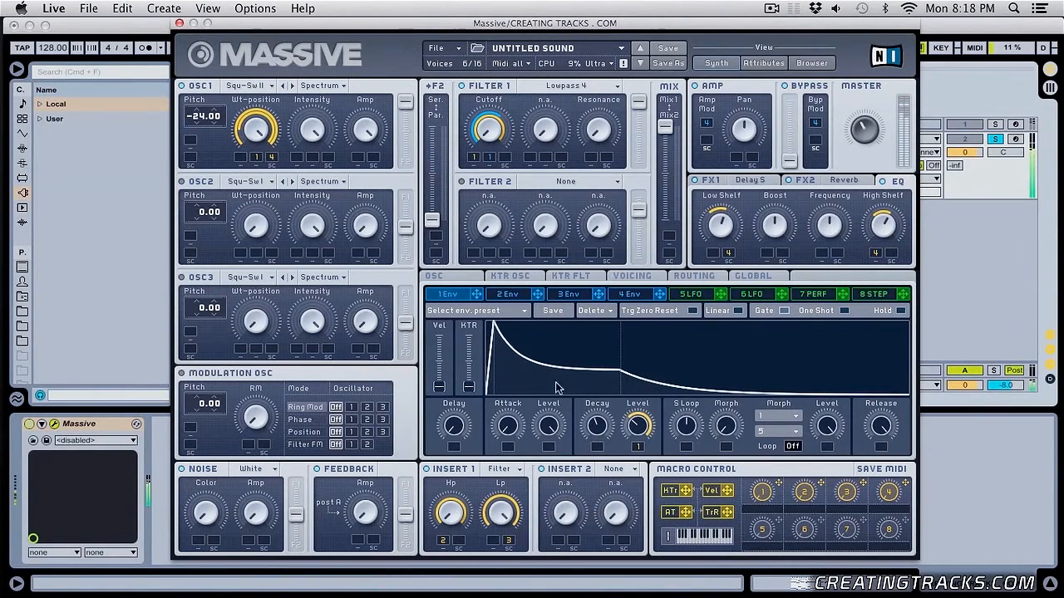
{"action": "left_click_drag", "start_coordinate": [777, 532], "coordinate": [598, 449]}
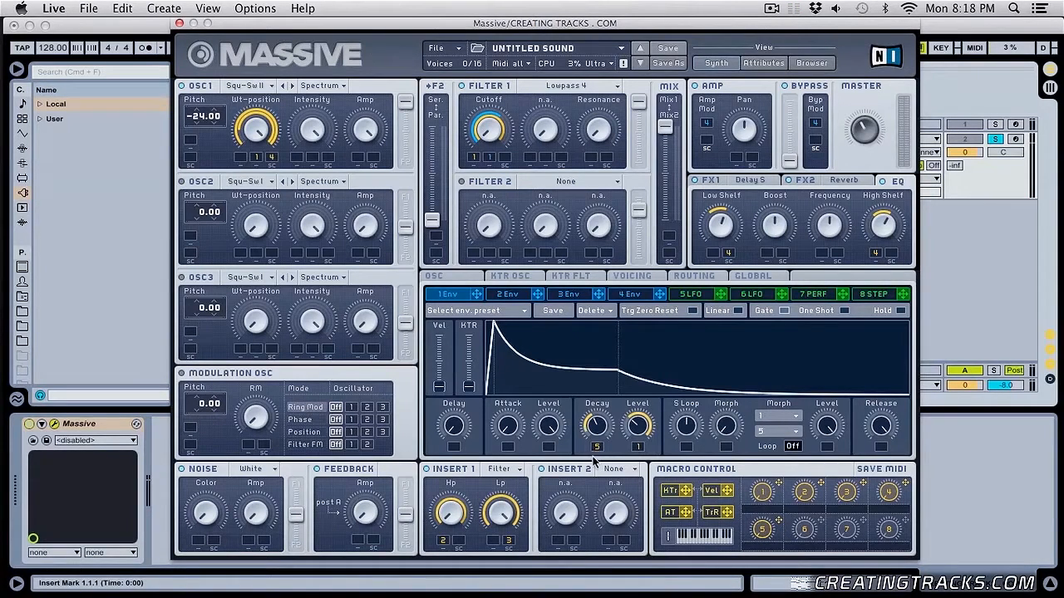
{"action": "left_click_drag", "start_coordinate": [779, 521], "coordinate": [551, 472]}
{"action": "left_click_drag", "start_coordinate": [766, 533], "coordinate": [768, 507]}
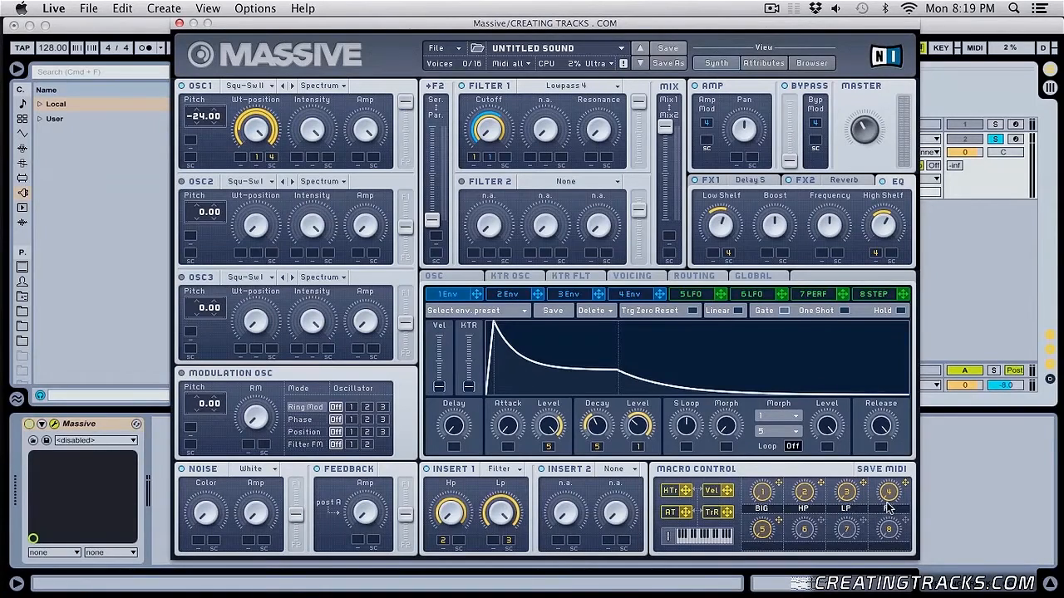
- Label macros 1 to 4 as BIG, HP, LP and Reverb
{"action": "type", "text": "everb"}
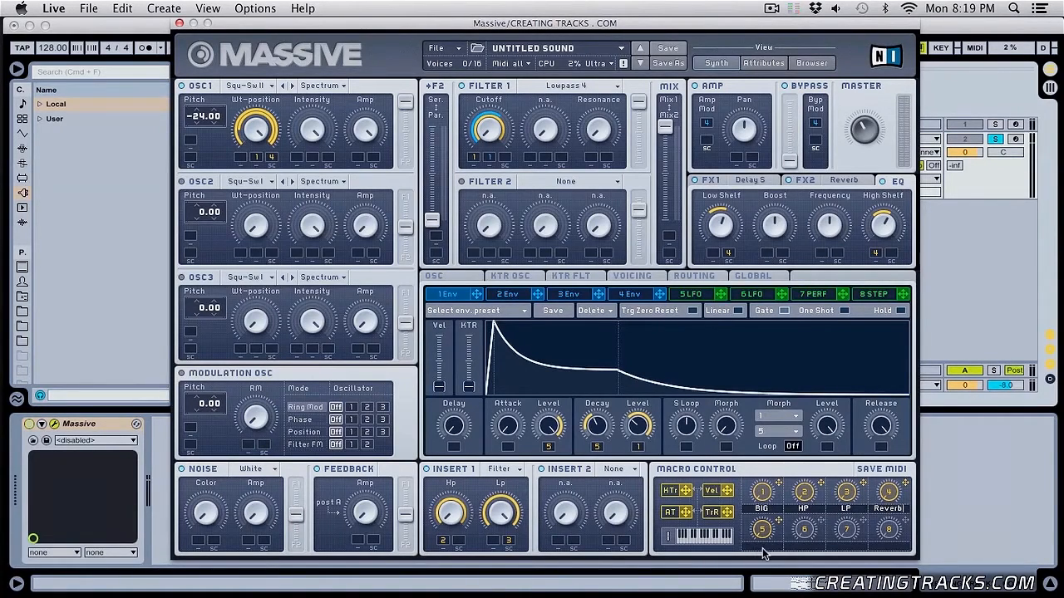